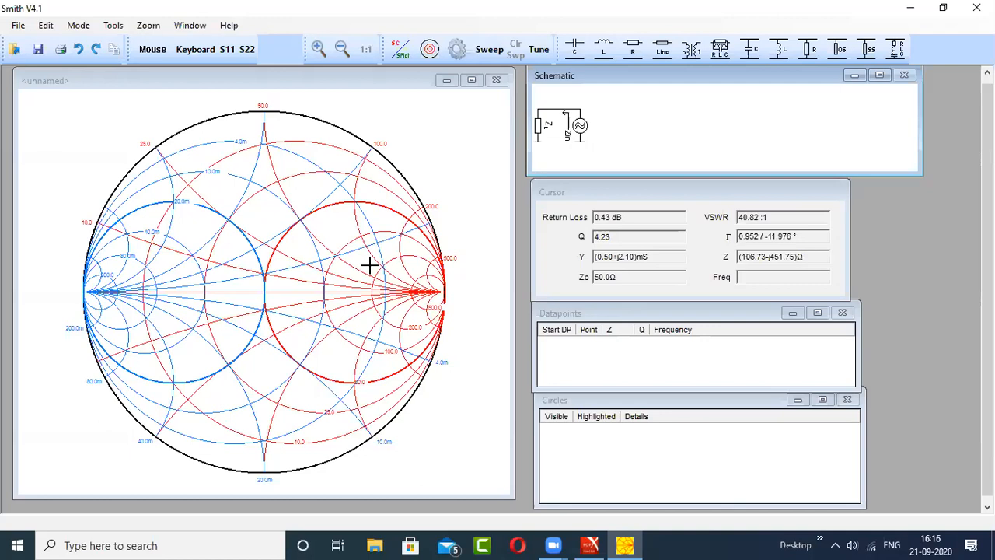
Add a data point with impedance 100 + j100 Ω at 1 GHz and enlarge the Schematic window to show the full load label
{"action": "left_click", "coordinate": [188, 49]}
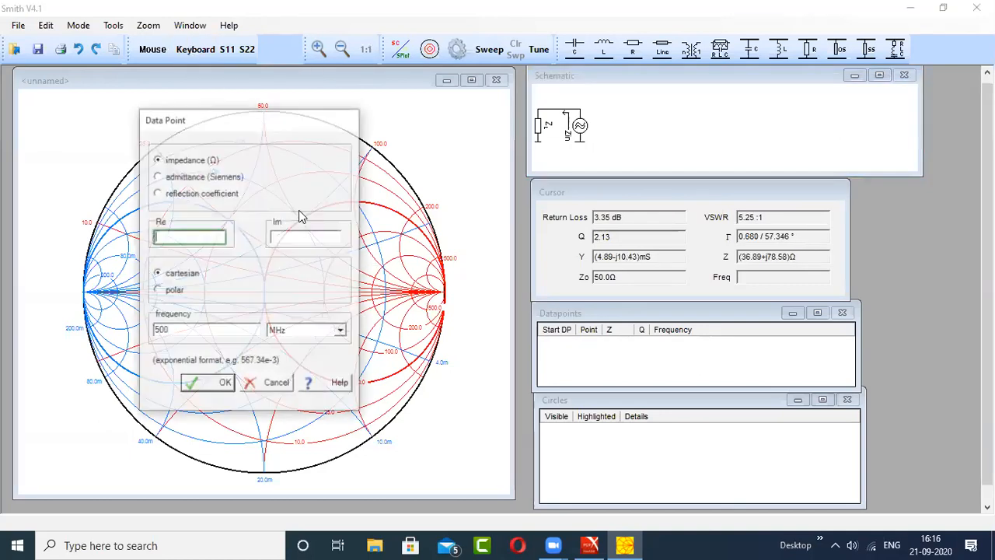
{"action": "type", "text": "100"}
{"action": "key", "text": "Tab"}
{"action": "type", "text": "10"}
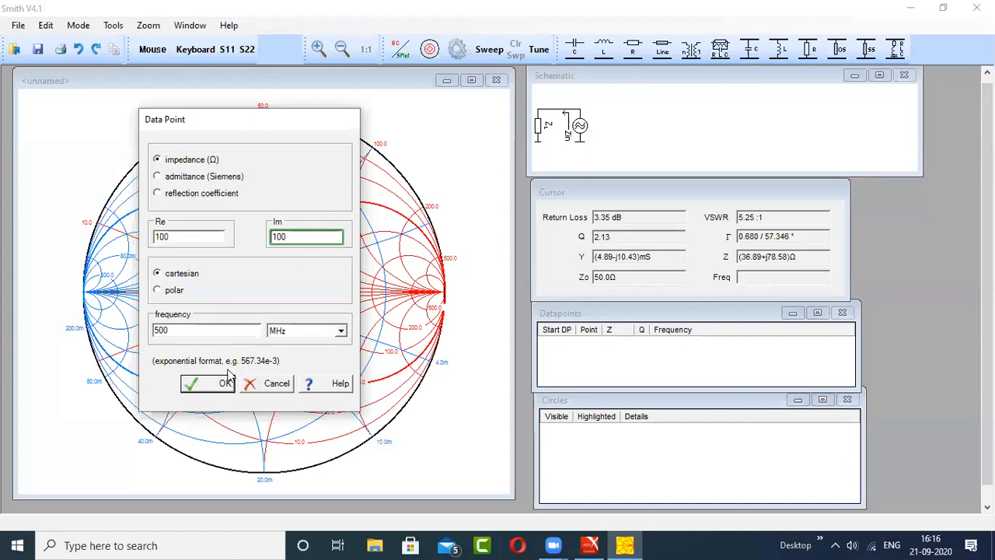
{"action": "left_click_drag", "start_coordinate": [199, 332], "coordinate": [133, 341]}
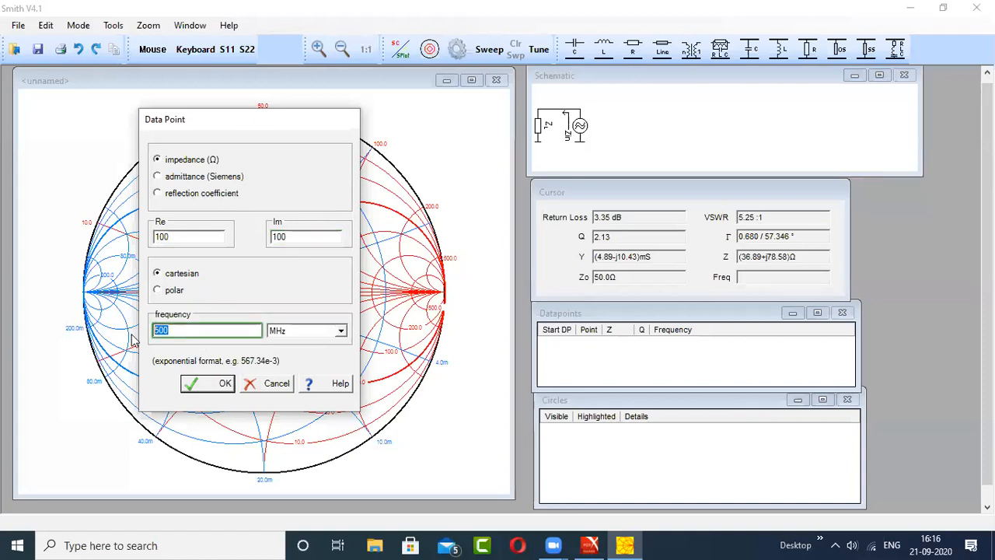
{"action": "type", "text": "1"}
{"action": "left_click", "coordinate": [340, 330]}
{"action": "left_click", "coordinate": [316, 351]}
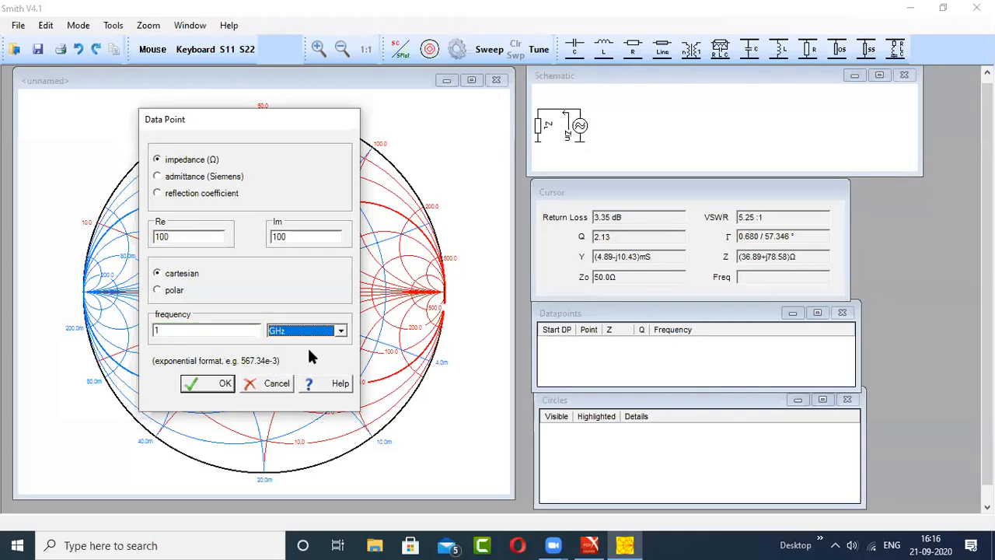
{"action": "left_click", "coordinate": [210, 386]}
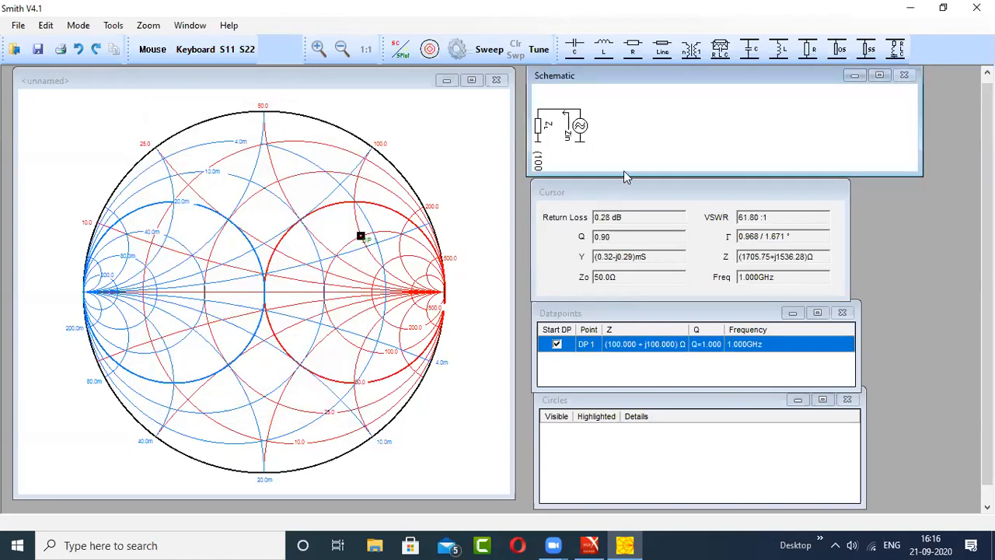
{"action": "left_click_drag", "start_coordinate": [605, 176], "coordinate": [605, 306]}
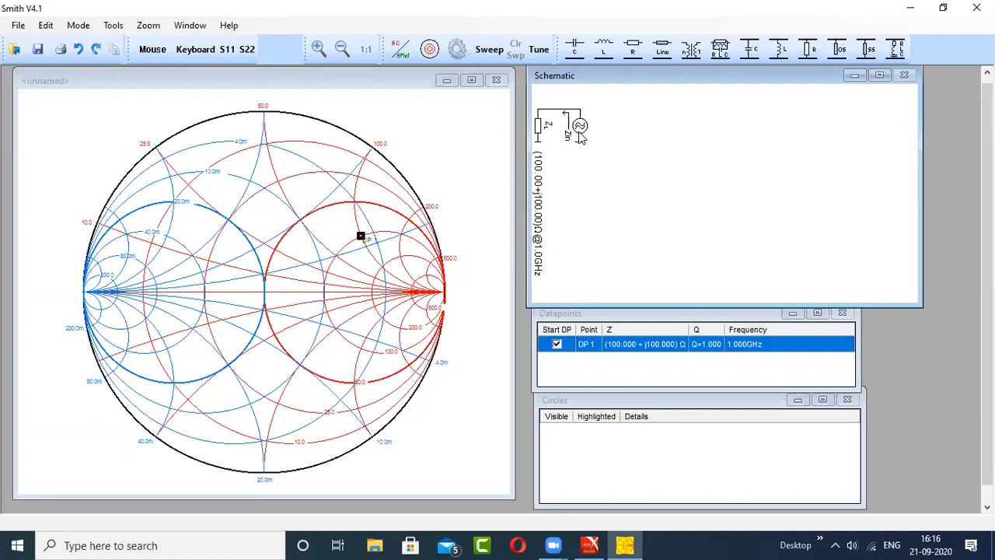
Add a second data point with impedance 50 + j0 Ω at 1 GHz
{"action": "left_click", "coordinate": [195, 49]}
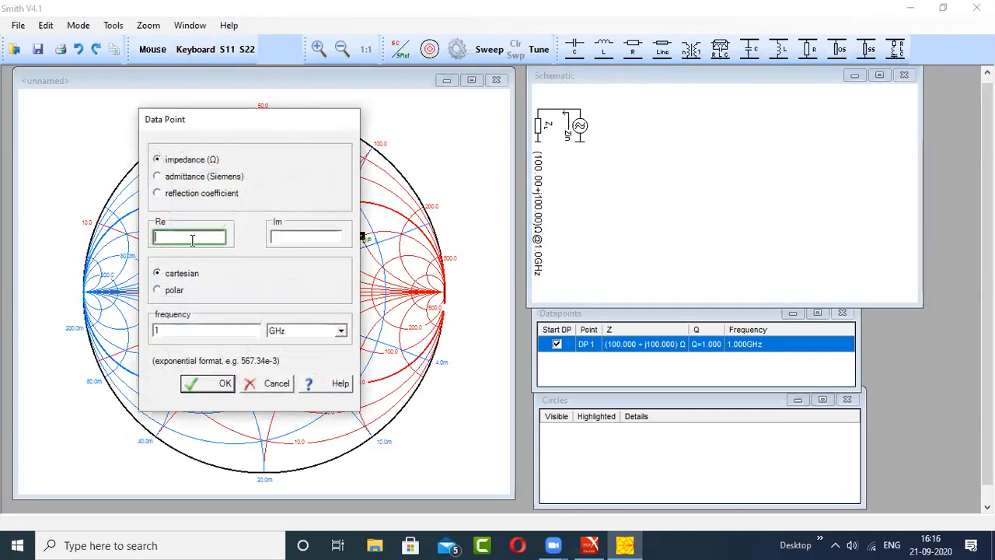
{"action": "key", "text": "Tab"}
{"action": "type", "text": "0"}
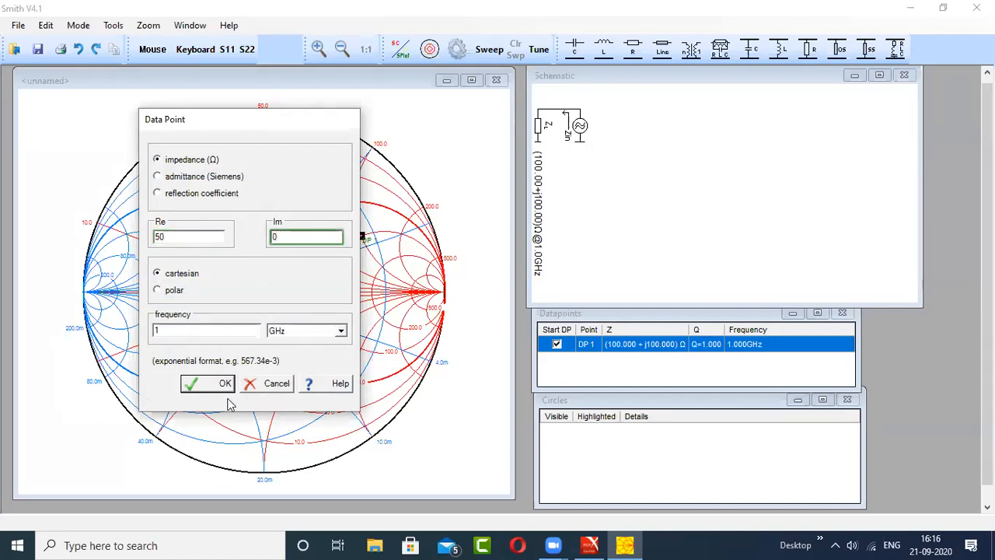
{"action": "left_click", "coordinate": [211, 381]}
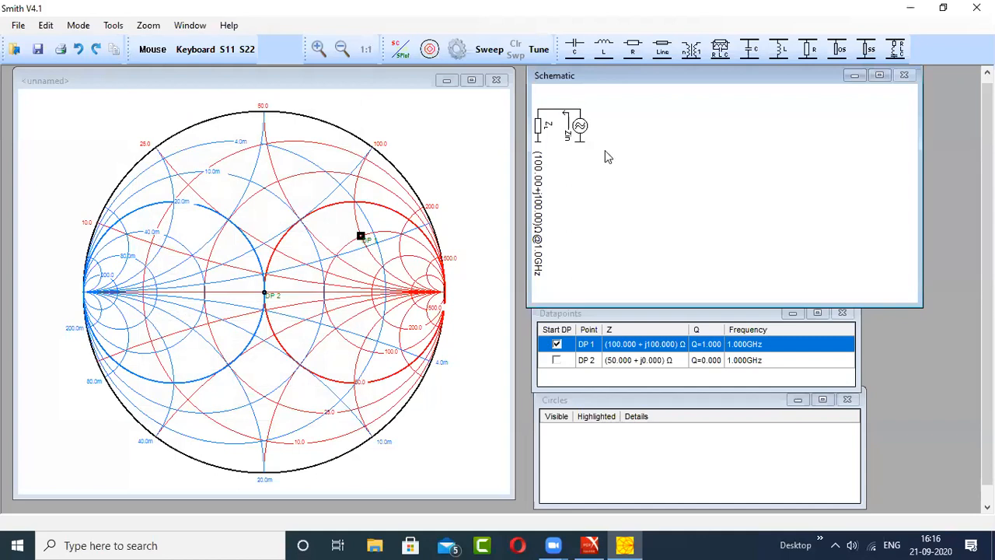
Switch the start point to DP 2 and back to DP 1
{"action": "left_click", "coordinate": [556, 361]}
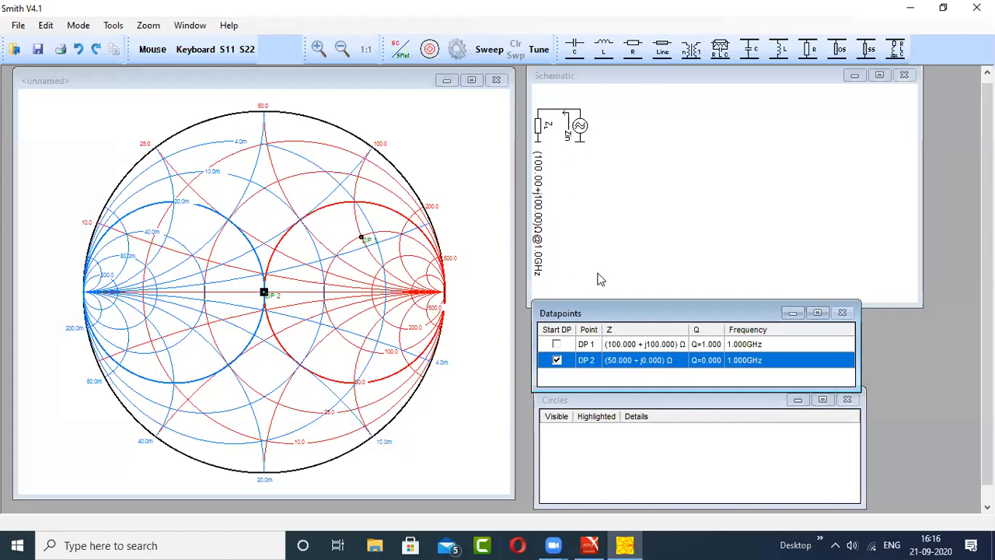
{"action": "left_click", "coordinate": [884, 286]}
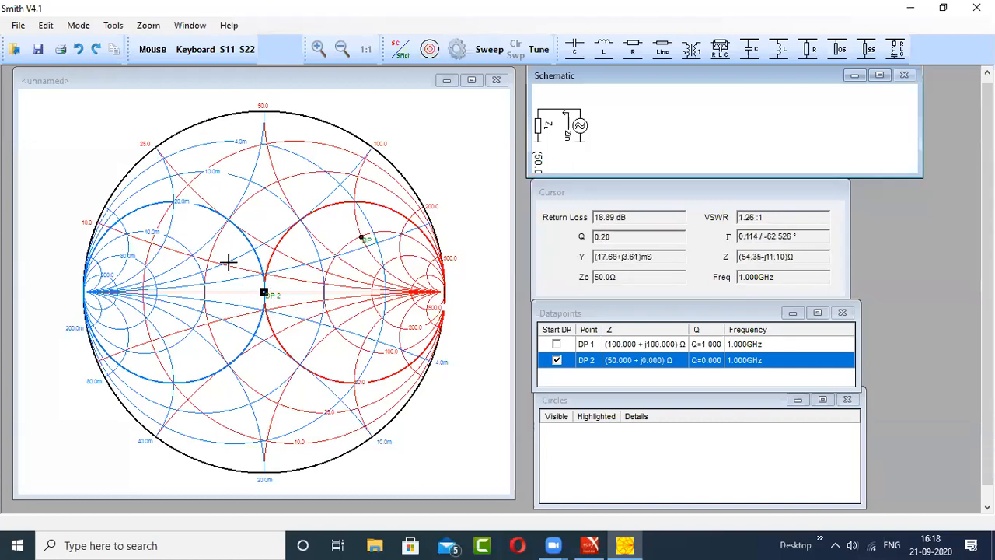
{"action": "left_click", "coordinate": [593, 293]}
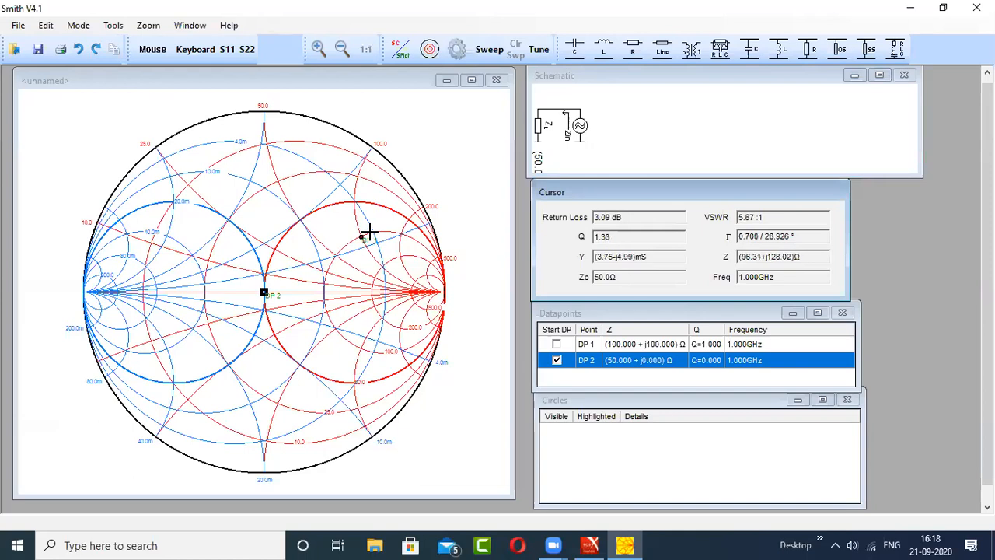
{"action": "left_click", "coordinate": [556, 343]}
{"action": "left_click", "coordinate": [557, 344]}
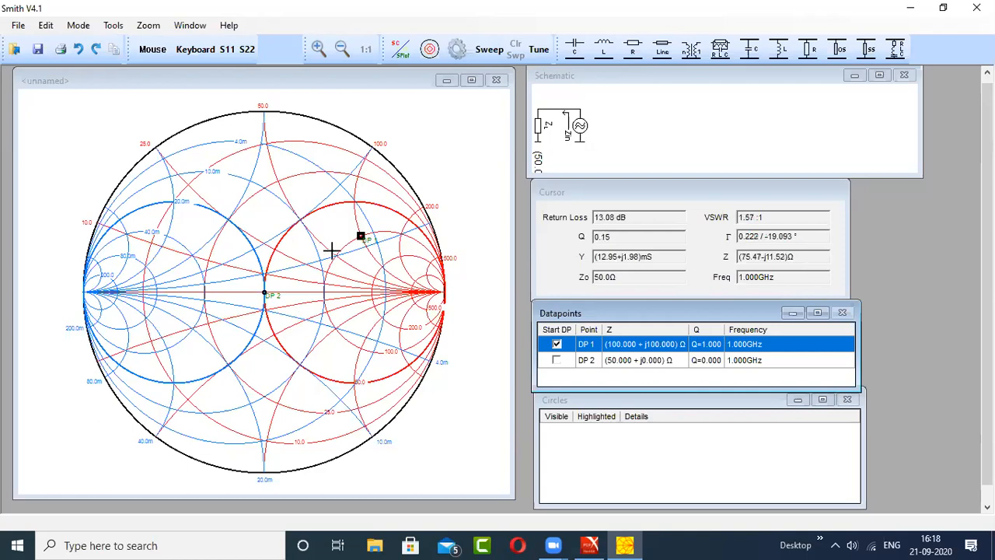
{"action": "mouse_move", "coordinate": [361, 235]}
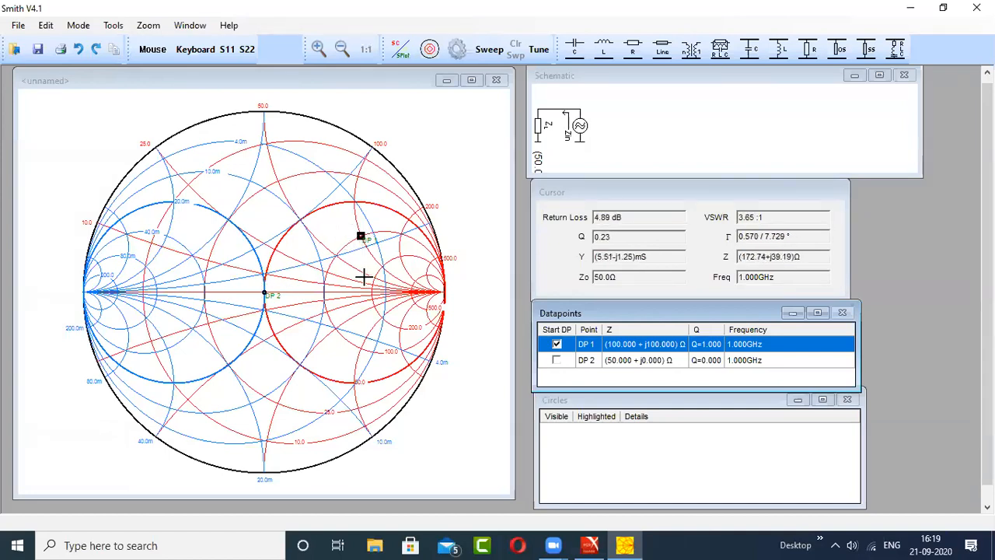
Enlarge the Schematic window and refresh its load label by switching the start point to DP 2 and back to DP 1
{"action": "left_click", "coordinate": [676, 172]}
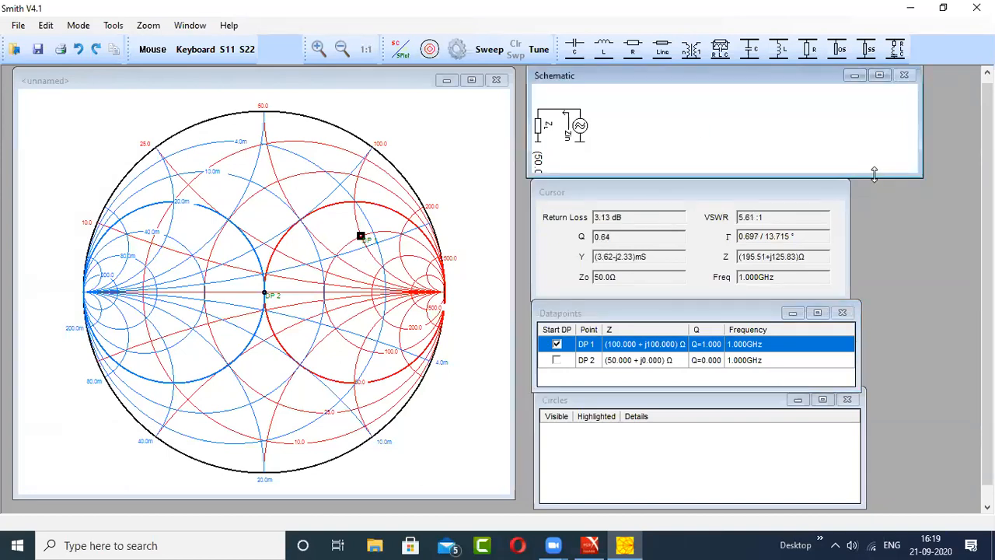
{"action": "left_click_drag", "start_coordinate": [874, 174], "coordinate": [743, 317]}
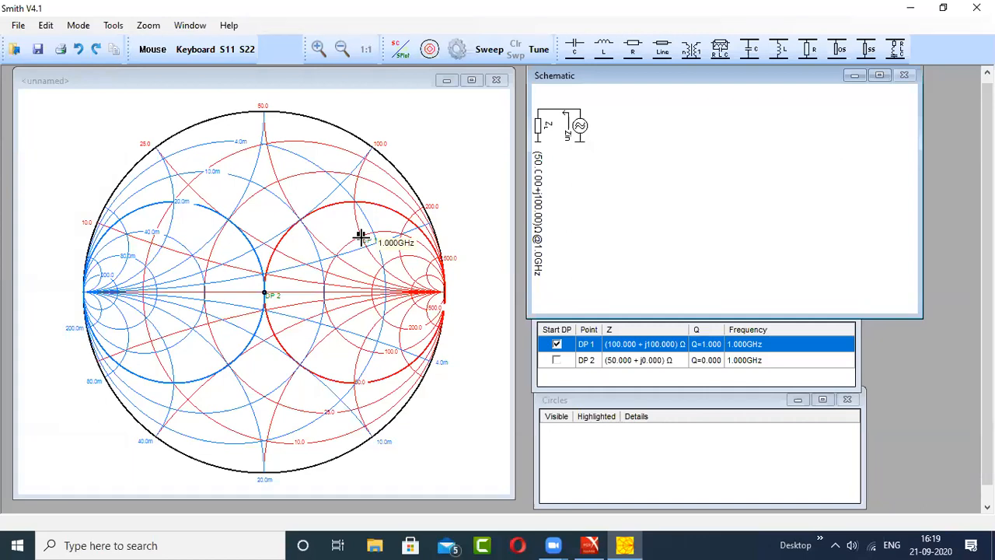
{"action": "left_click", "coordinate": [558, 360]}
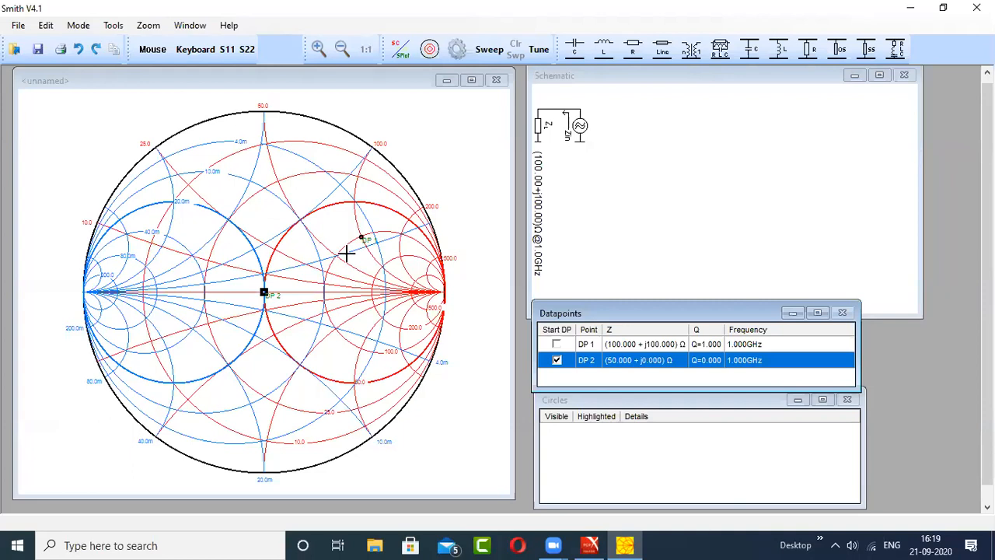
{"action": "mouse_move", "coordinate": [361, 236]}
{"action": "left_click", "coordinate": [557, 343]}
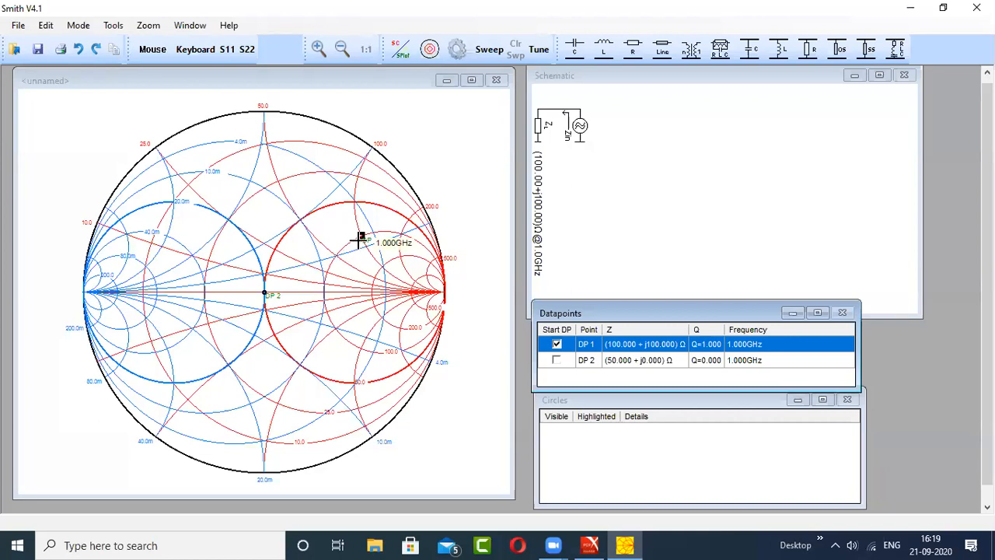
Add a shunt inductor of about 42.1 nH from DP 1, ending on the 50 Ω resistance circle
{"action": "mouse_move", "coordinate": [359, 234]}
{"action": "scroll", "coordinate": [452, 230], "scroll_direction": "up", "scroll_amount": 1}
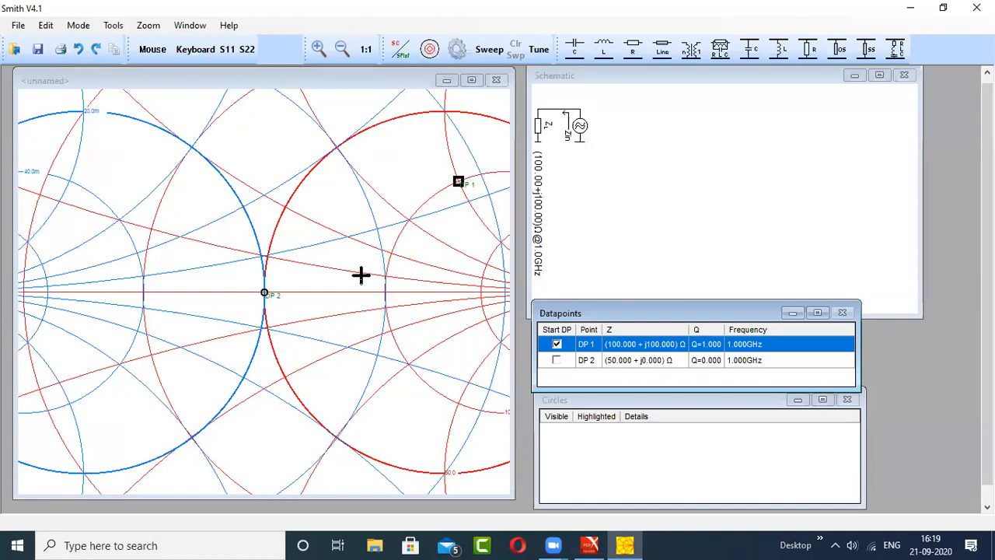
{"action": "scroll", "coordinate": [360, 273], "scroll_direction": "up", "scroll_amount": 1}
{"action": "scroll", "coordinate": [360, 274], "scroll_direction": "down", "scroll_amount": 2}
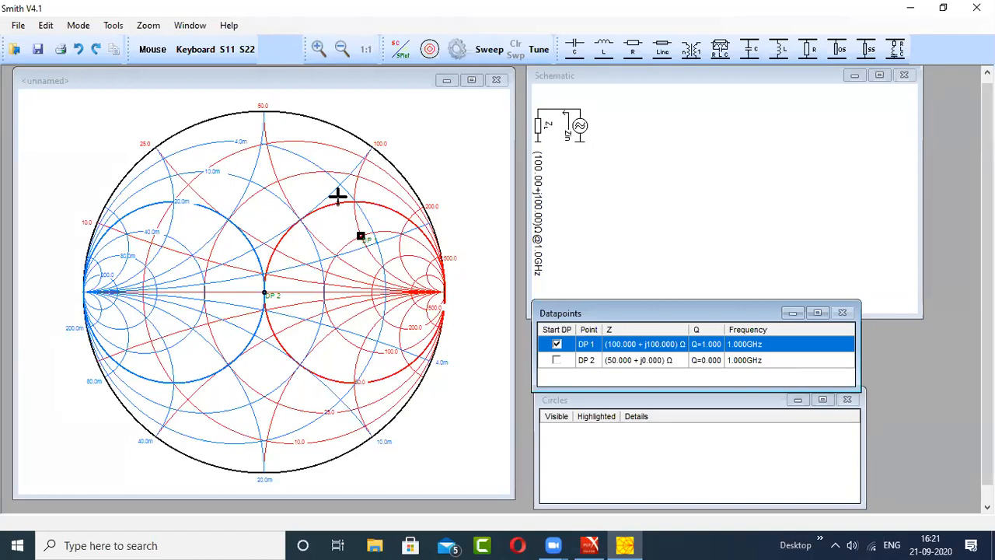
{"action": "mouse_move", "coordinate": [360, 234]}
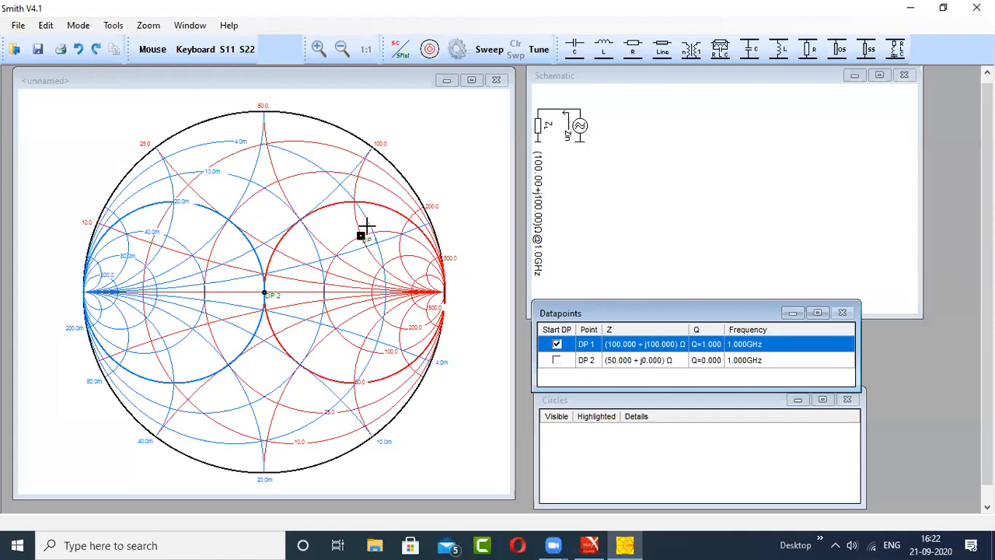
{"action": "left_click", "coordinate": [779, 49]}
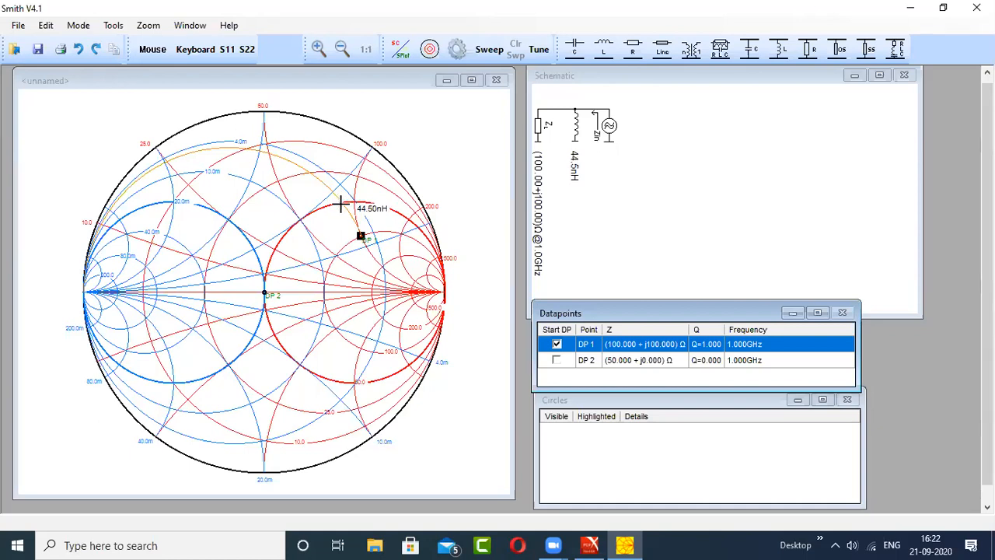
{"action": "left_click", "coordinate": [339, 202]}
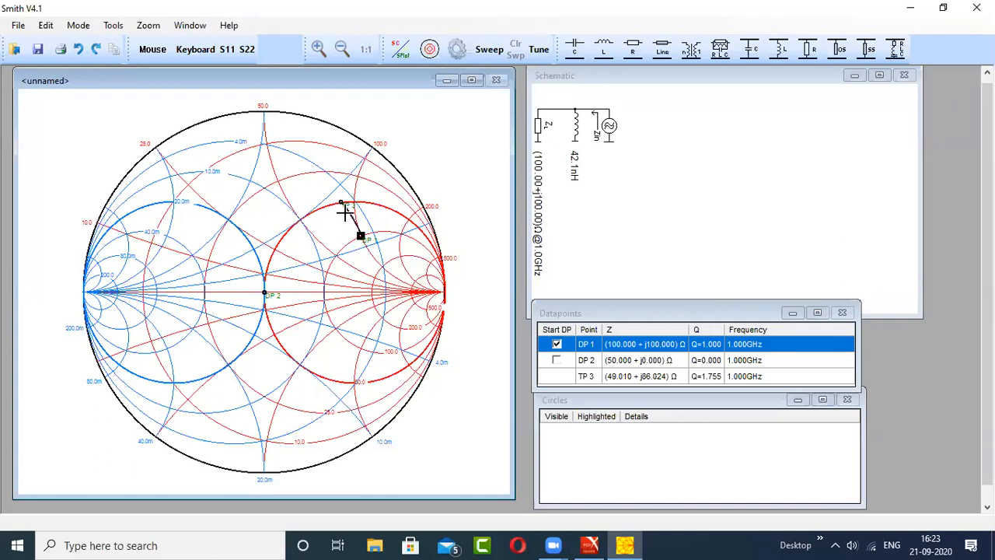
Add a series capacitor of about 1.8 pF from the inductor's end point to the chart centre at DP 2
{"action": "scroll", "coordinate": [345, 212], "scroll_direction": "up", "scroll_amount": 3}
{"action": "scroll", "coordinate": [345, 212], "scroll_direction": "down", "scroll_amount": 2}
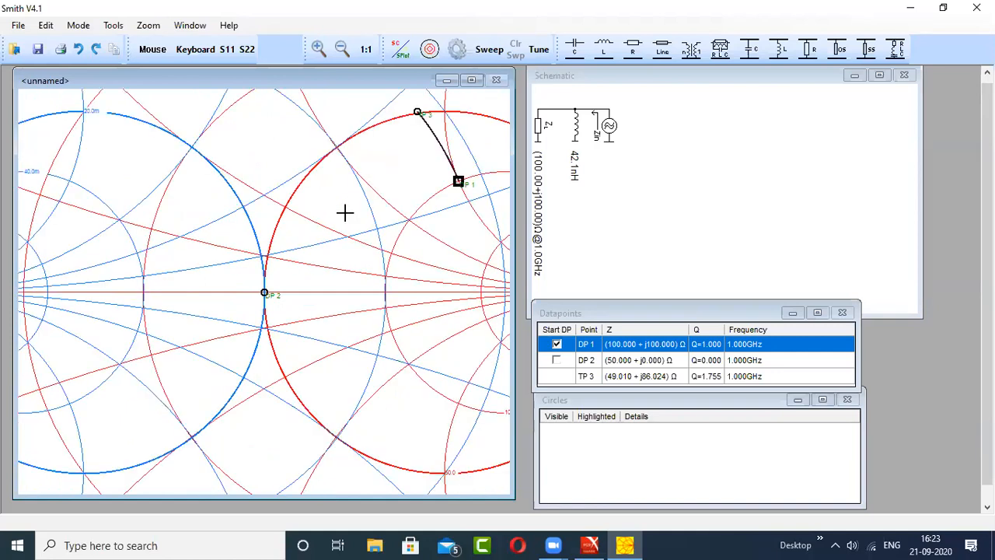
{"action": "scroll", "coordinate": [345, 213], "scroll_direction": "down", "scroll_amount": 1}
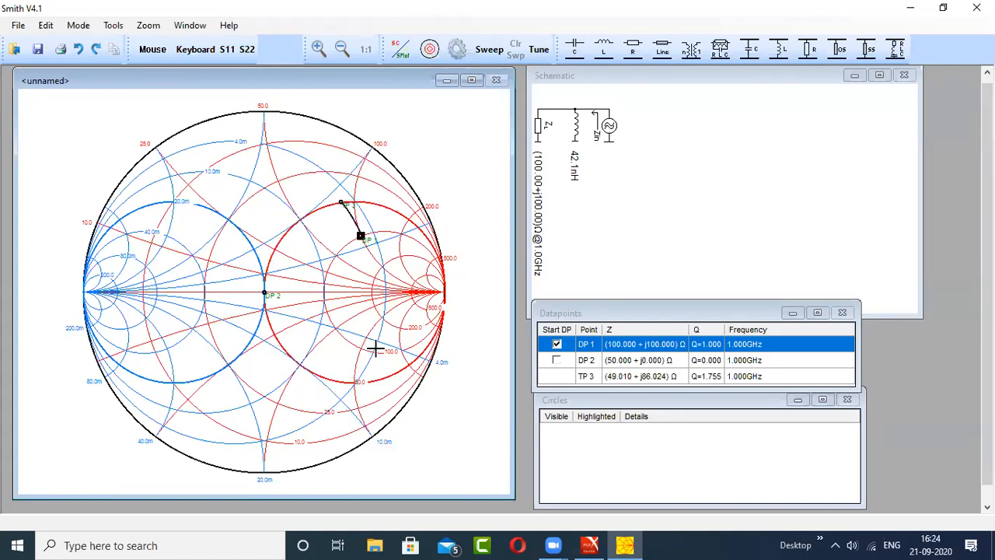
{"action": "left_click", "coordinate": [574, 51]}
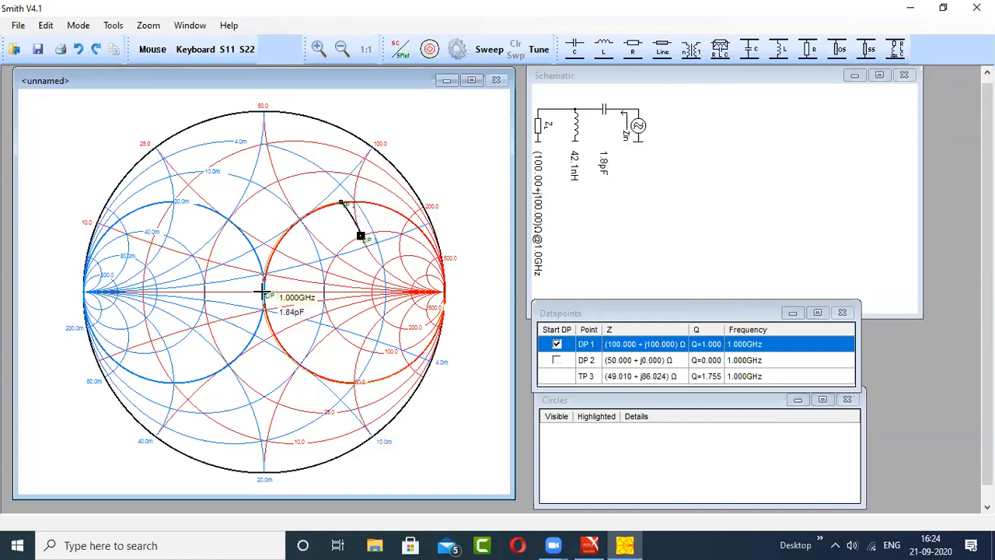
{"action": "left_click", "coordinate": [263, 293]}
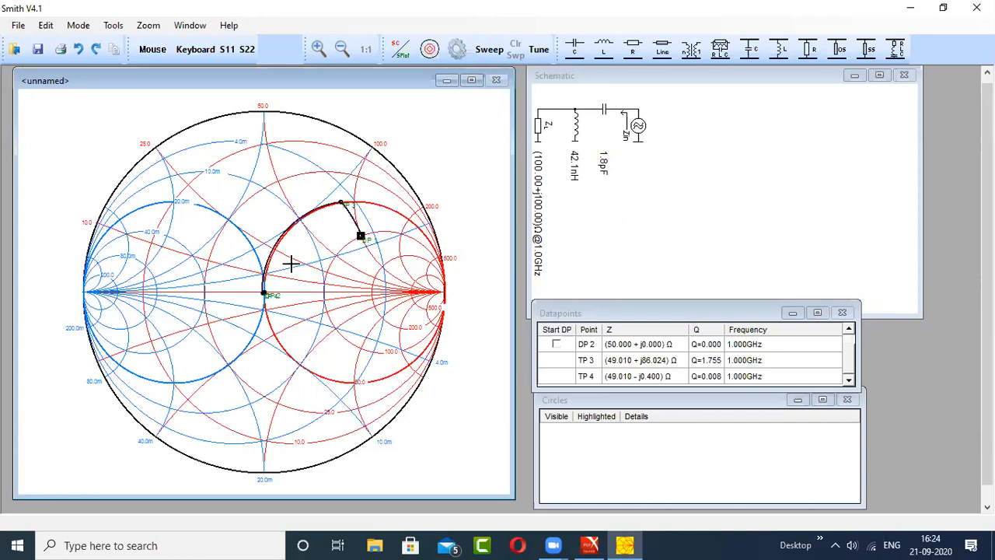
Examine the matching path on the chart from DP 1 through TP 3 and how closely it ends at DP 2
{"action": "left_click", "coordinate": [361, 238]}
{"action": "mouse_move", "coordinate": [339, 201]}
{"action": "scroll", "coordinate": [262, 316], "scroll_direction": "down", "scroll_amount": 1}
{"action": "scroll", "coordinate": [264, 308], "scroll_direction": "up", "scroll_amount": 1}
{"action": "scroll", "coordinate": [263, 309], "scroll_direction": "up", "scroll_amount": 2}
{"action": "mouse_move", "coordinate": [261, 294]}
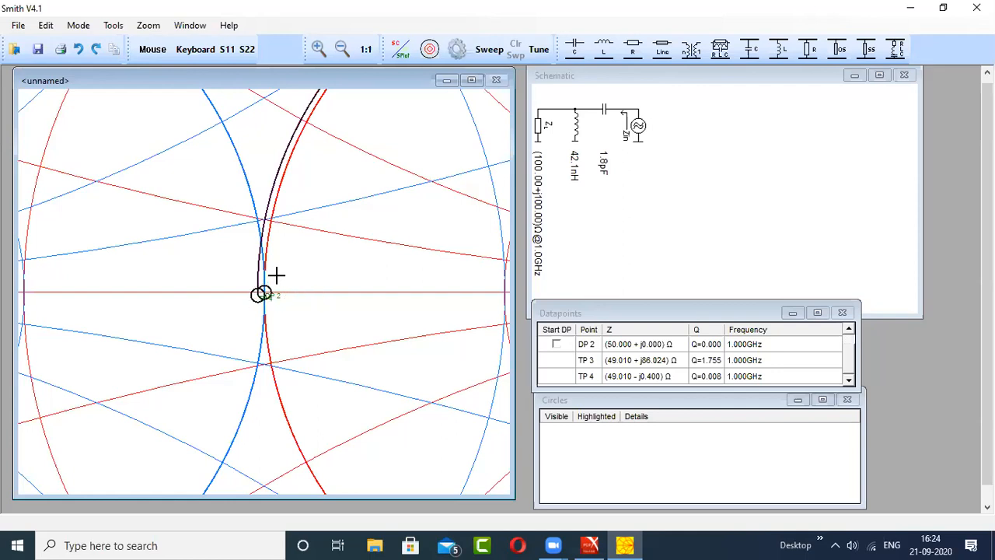
{"action": "scroll", "coordinate": [278, 276], "scroll_direction": "down", "scroll_amount": 1}
{"action": "scroll", "coordinate": [275, 273], "scroll_direction": "down", "scroll_amount": 1}
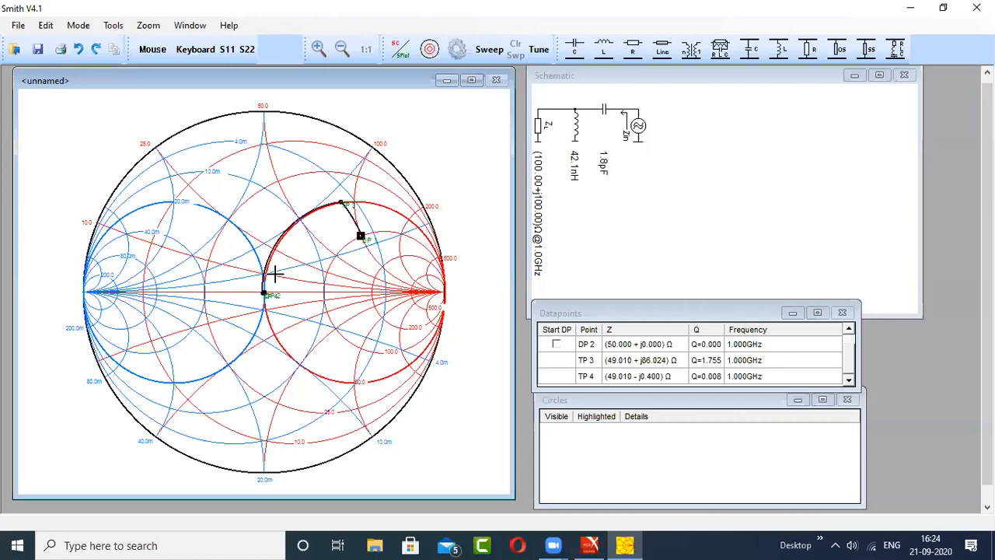
{"action": "scroll", "coordinate": [274, 273], "scroll_direction": "up", "scroll_amount": 1}
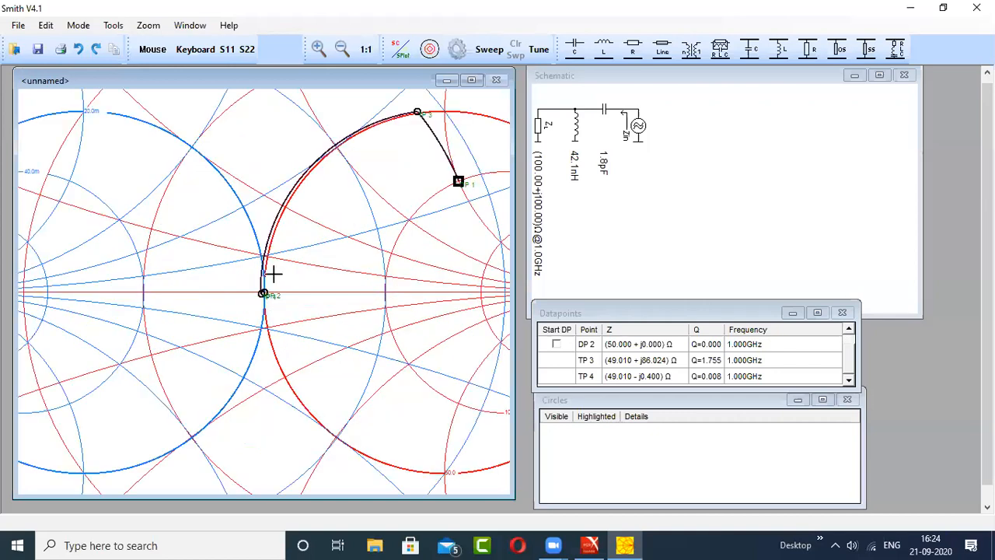
{"action": "scroll", "coordinate": [274, 274], "scroll_direction": "down", "scroll_amount": 1}
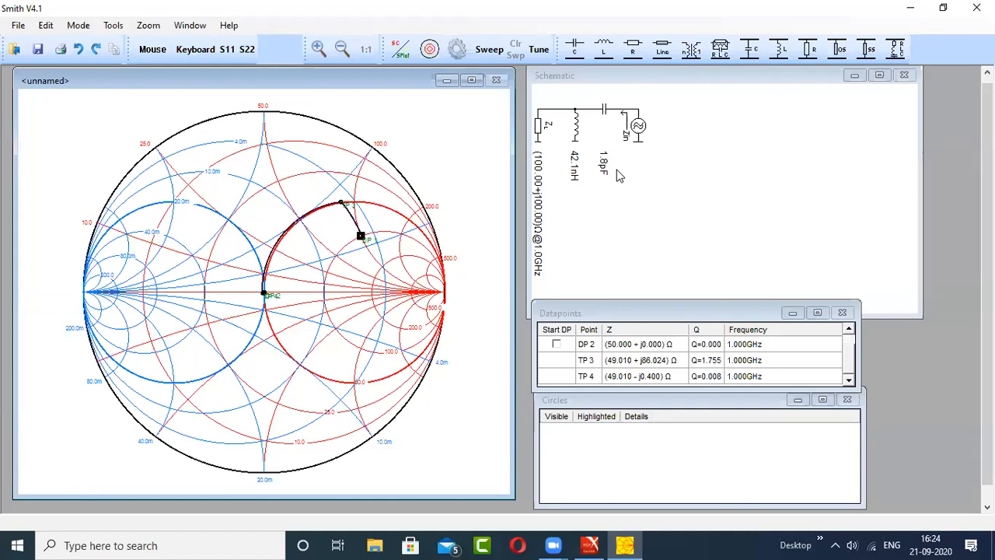
Shrink the Schematic window in height and width to uncover the Cursor window, and activate the Cursor window
{"action": "left_click", "coordinate": [870, 312]}
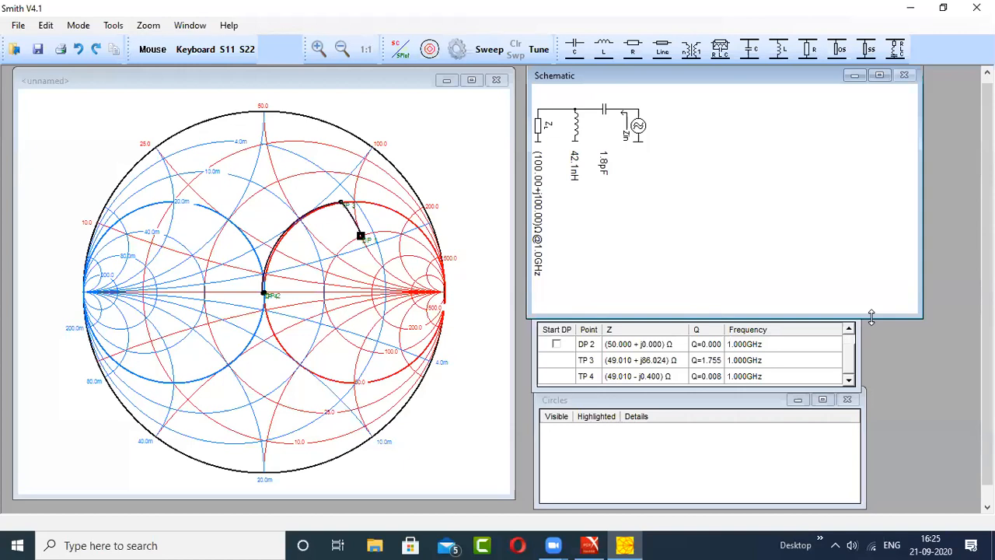
{"action": "left_click_drag", "start_coordinate": [872, 317], "coordinate": [861, 176]}
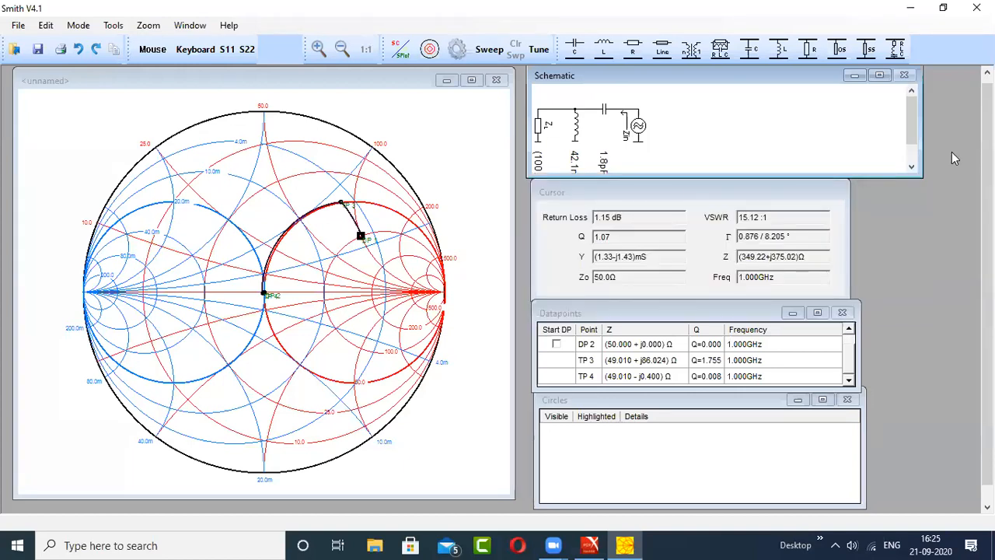
{"action": "left_click_drag", "start_coordinate": [923, 123], "coordinate": [851, 124]}
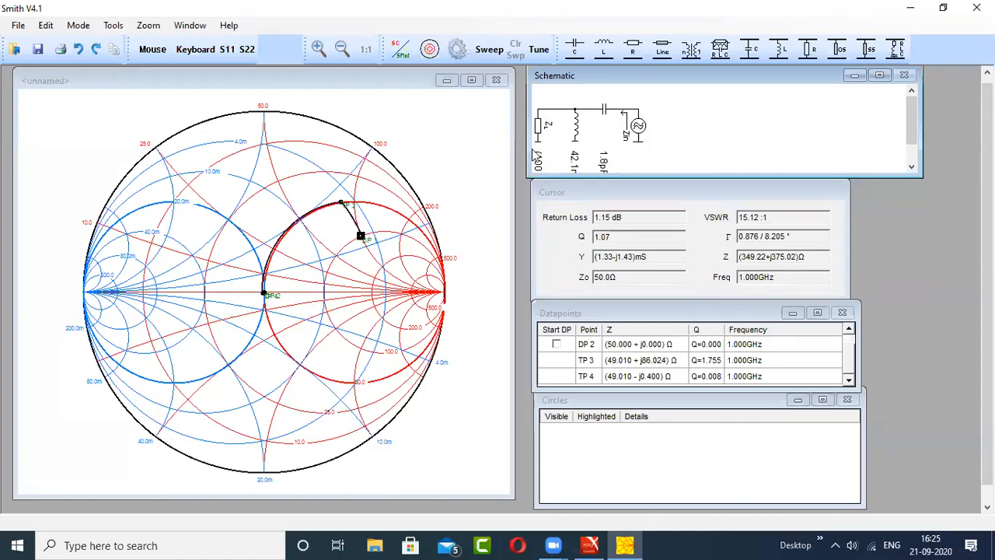
{"action": "left_click", "coordinate": [636, 192]}
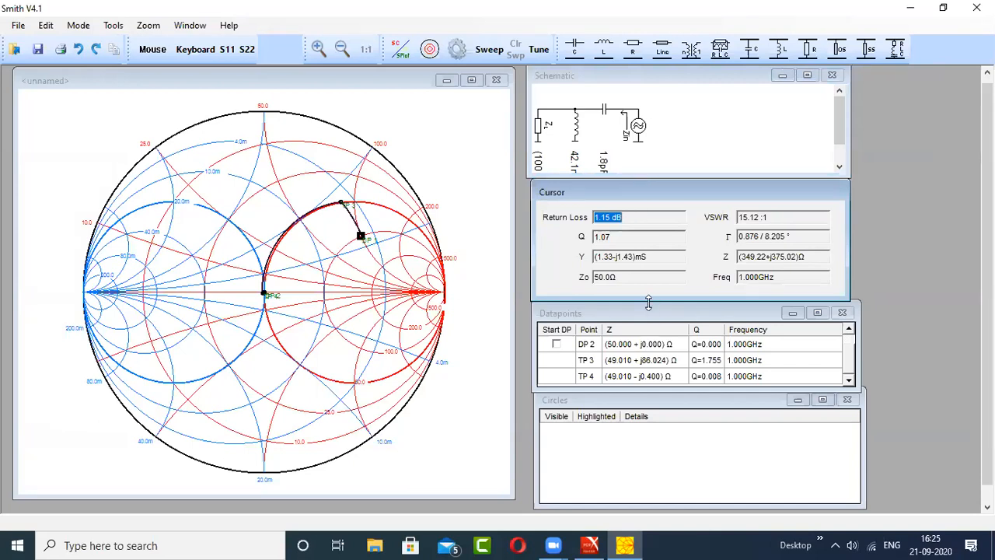
Activate the Datapoints window and enlarge the Schematic window in height to show the full component labels
{"action": "left_click", "coordinate": [609, 325]}
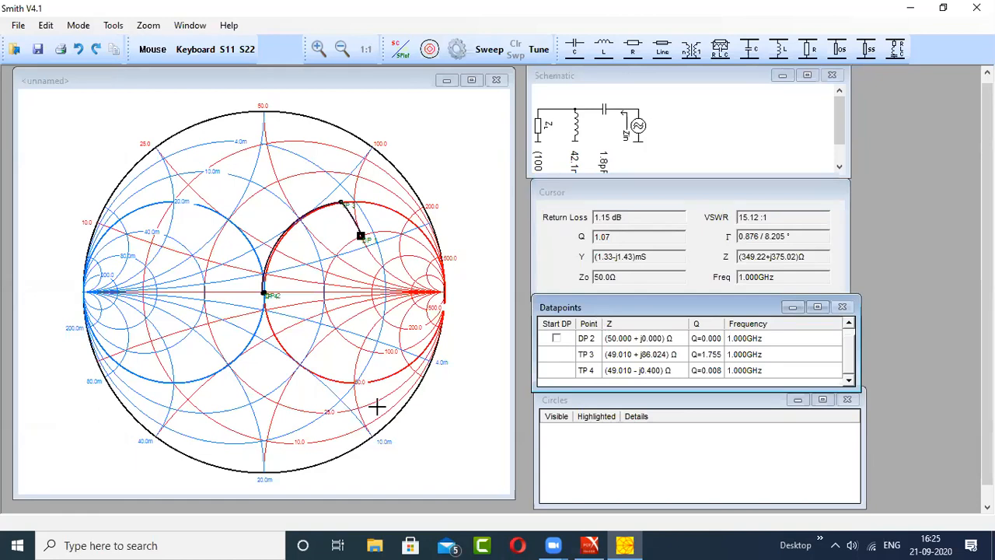
{"action": "left_click", "coordinate": [761, 145]}
{"action": "left_click_drag", "start_coordinate": [711, 174], "coordinate": [712, 316]}
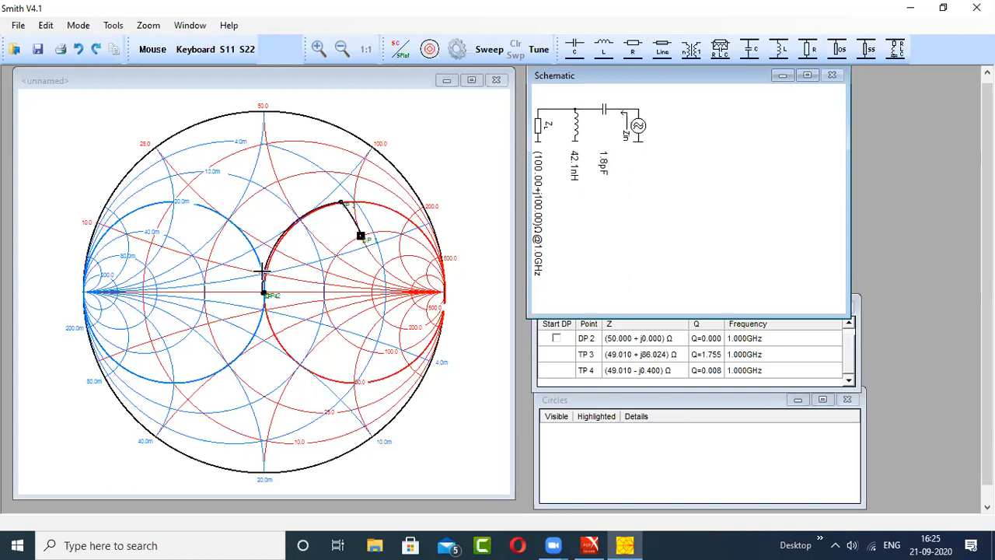
Undo the inductor and capacitor network and add a shunt capacitor of about 2.2 pF from DP 1 to the 50 Ω resistance circle
{"action": "key", "text": "ctrl+z"}
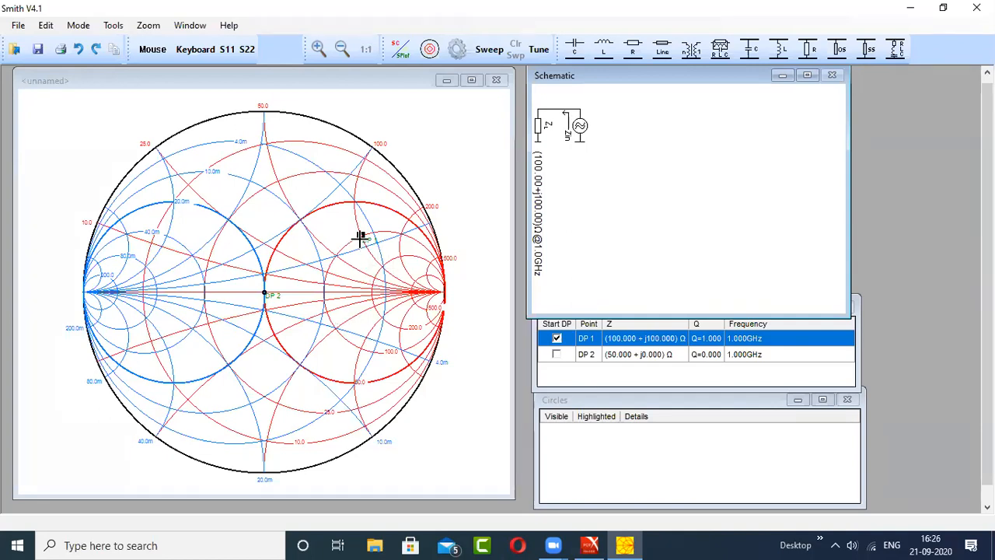
{"action": "mouse_move", "coordinate": [357, 234]}
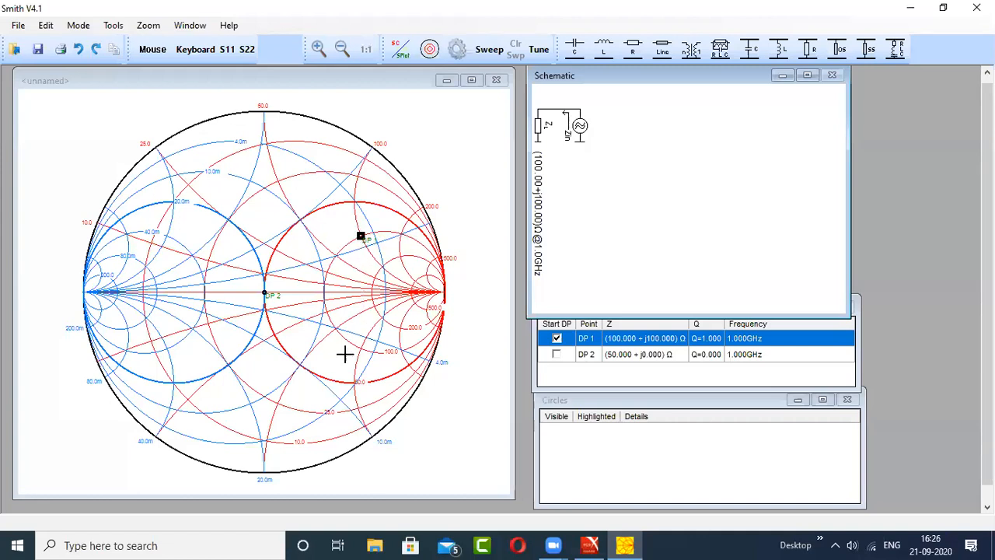
{"action": "left_click", "coordinate": [360, 235]}
{"action": "left_click", "coordinate": [751, 55]}
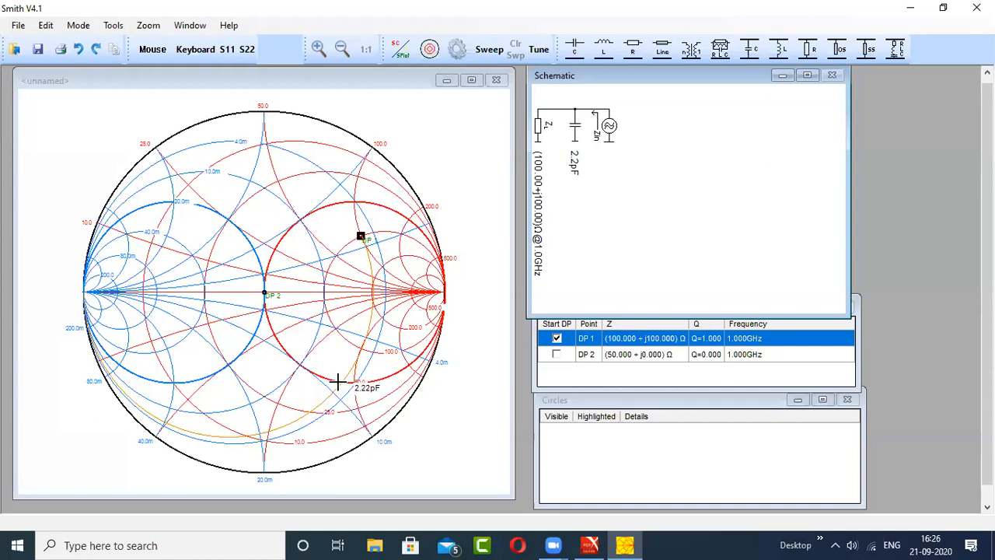
{"action": "left_click", "coordinate": [342, 380]}
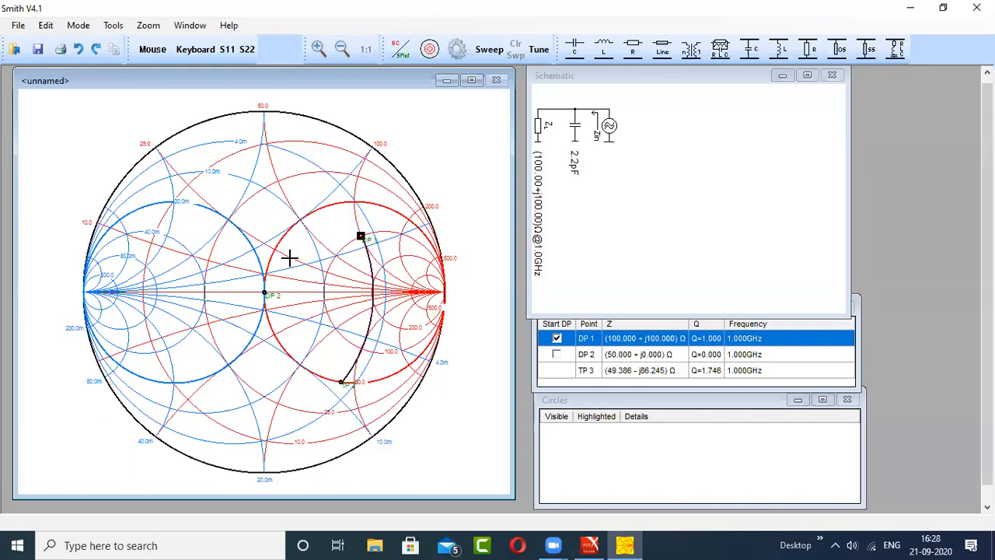
Add a series inductor of about 13.7 nH from TP 3 to the chart centre at DP 2
{"action": "left_click", "coordinate": [603, 49]}
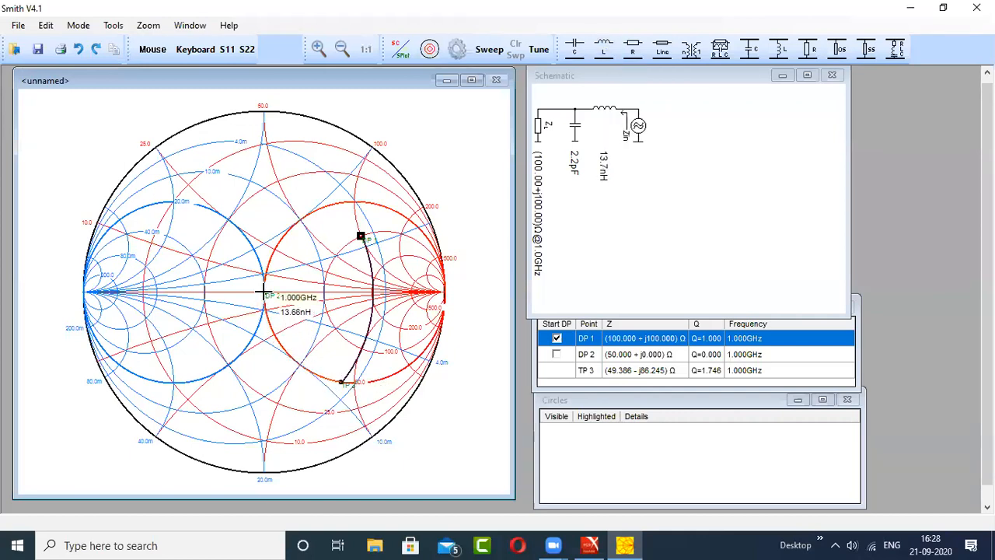
{"action": "left_click", "coordinate": [265, 293]}
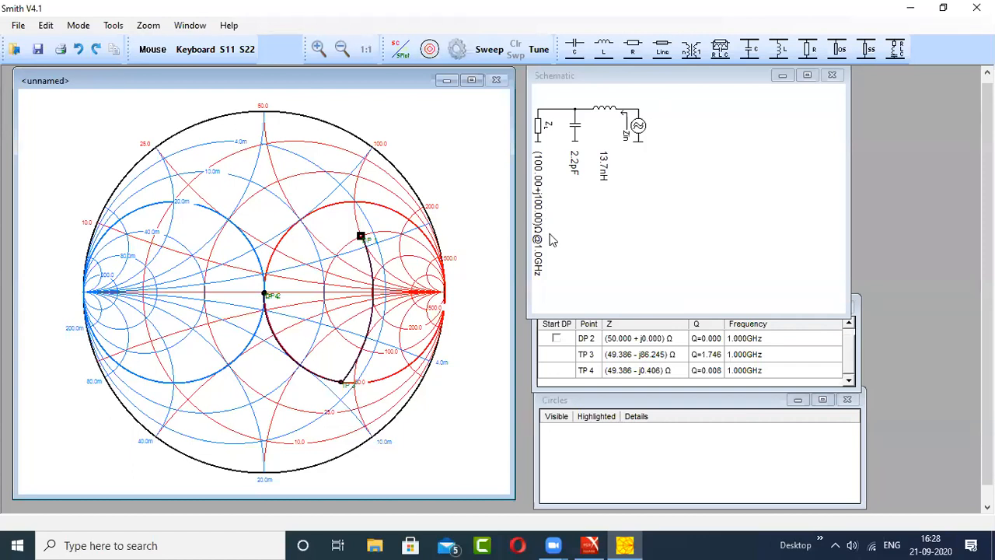
Shrink the Schematic window in width and height and place it above the Cursor window, clear of the chart
{"action": "left_click", "coordinate": [583, 82]}
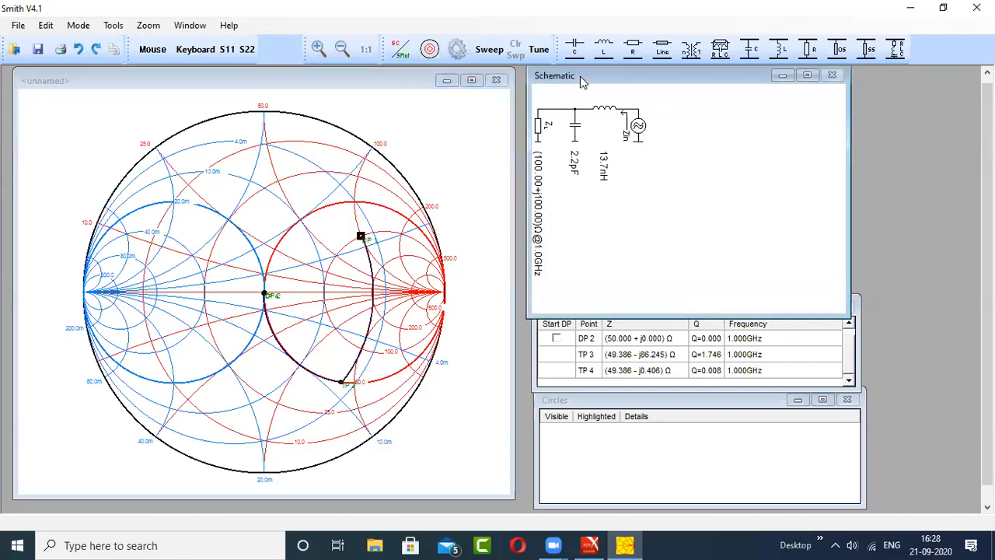
{"action": "left_click_drag", "start_coordinate": [583, 82], "coordinate": [727, 170]}
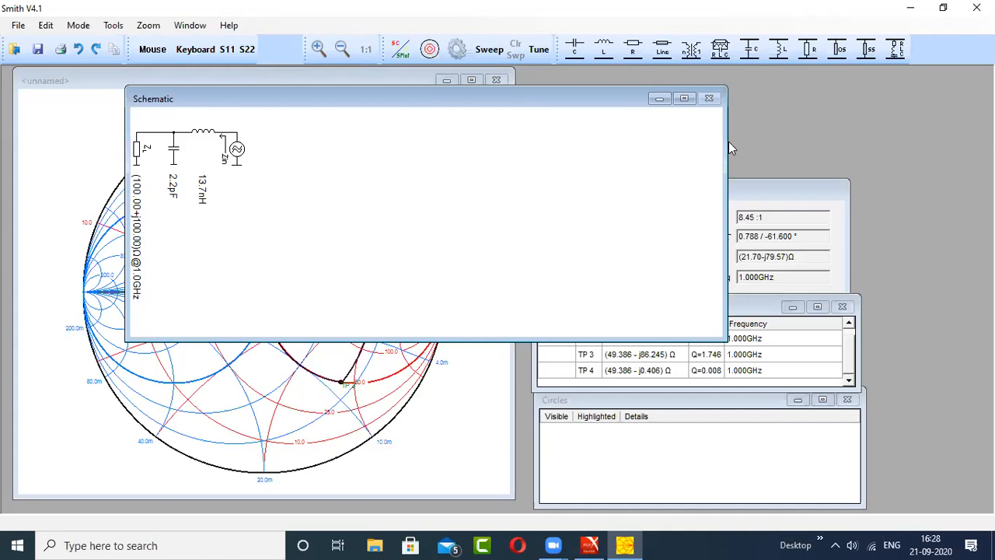
{"action": "left_click_drag", "start_coordinate": [728, 142], "coordinate": [500, 155]}
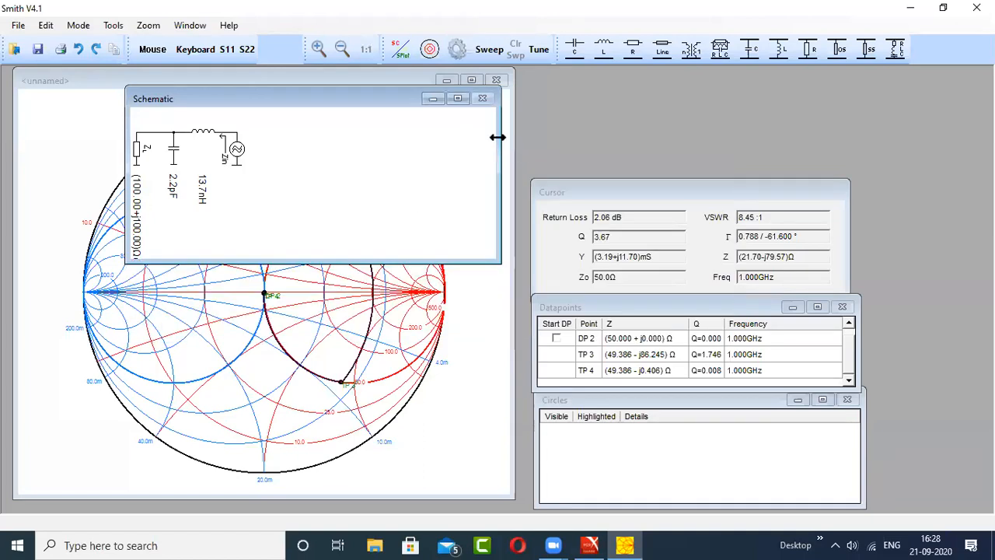
{"action": "left_click_drag", "start_coordinate": [497, 136], "coordinate": [375, 138]}
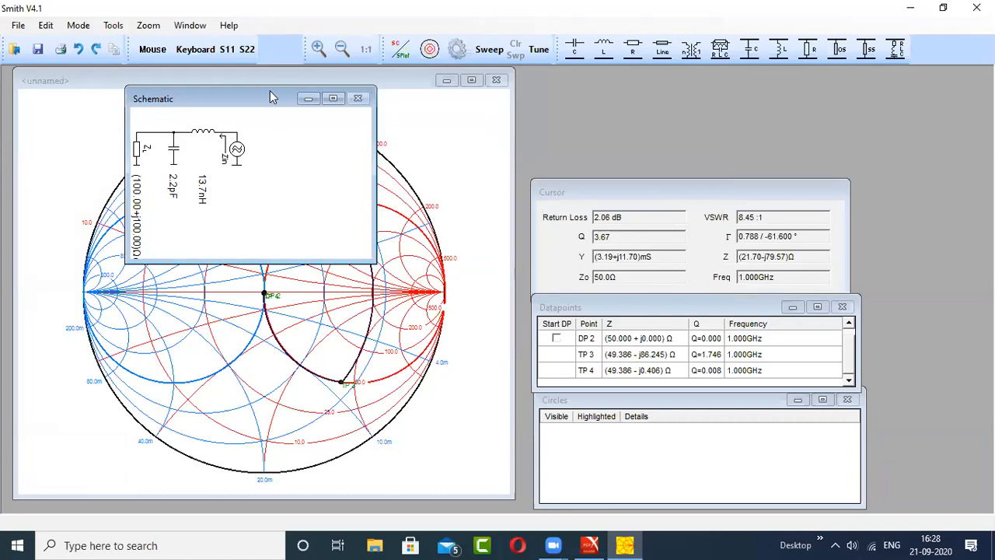
{"action": "left_click_drag", "start_coordinate": [272, 97], "coordinate": [697, 71]}
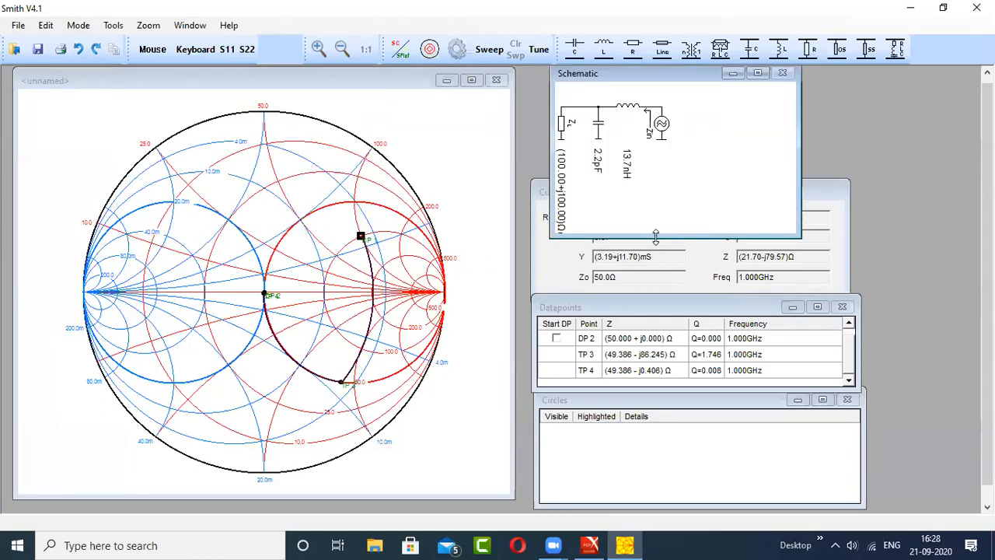
{"action": "left_click_drag", "start_coordinate": [655, 237], "coordinate": [662, 177]}
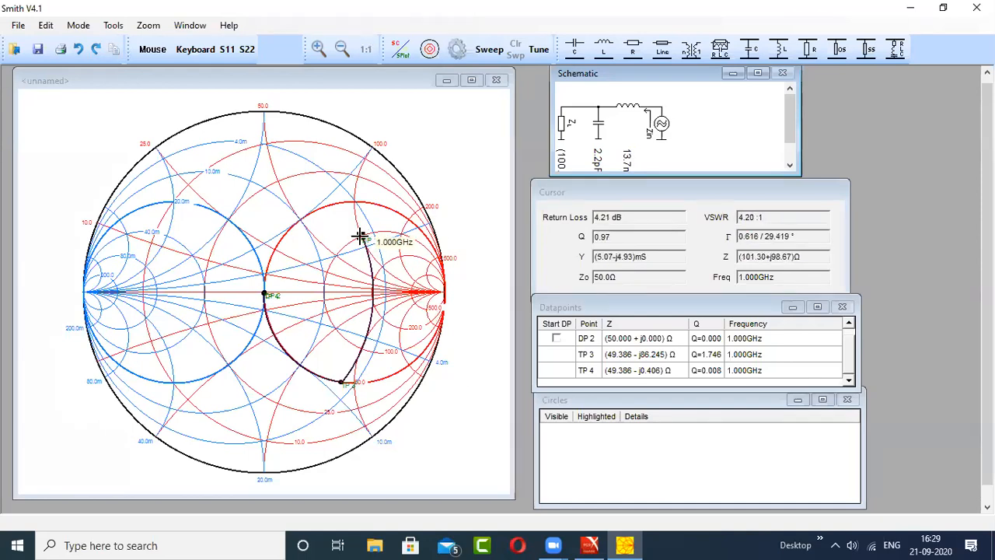
Examine the load point DP 1 up close on the chart together with its values in the Cursor window
{"action": "scroll", "coordinate": [358, 233], "scroll_direction": "up", "scroll_amount": 1}
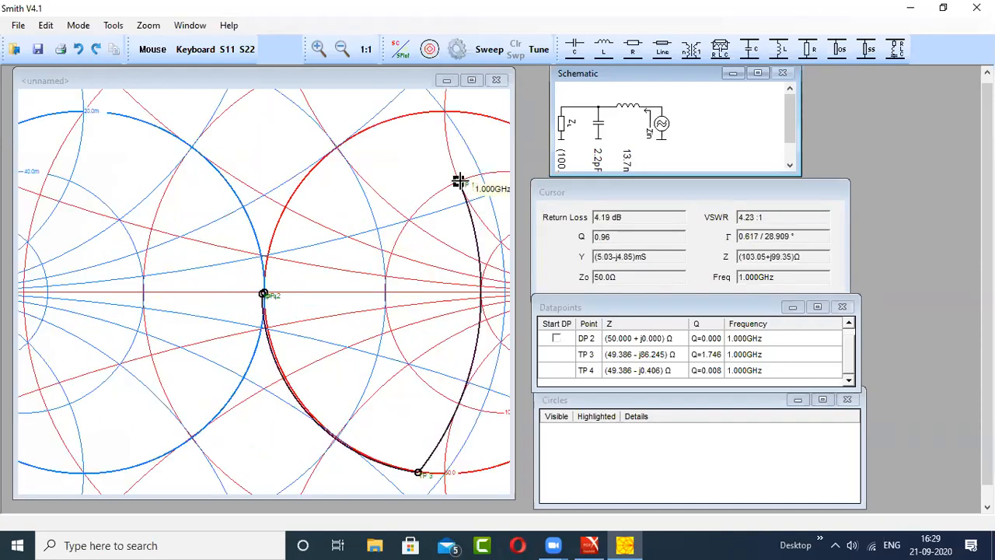
{"action": "left_click", "coordinate": [458, 180]}
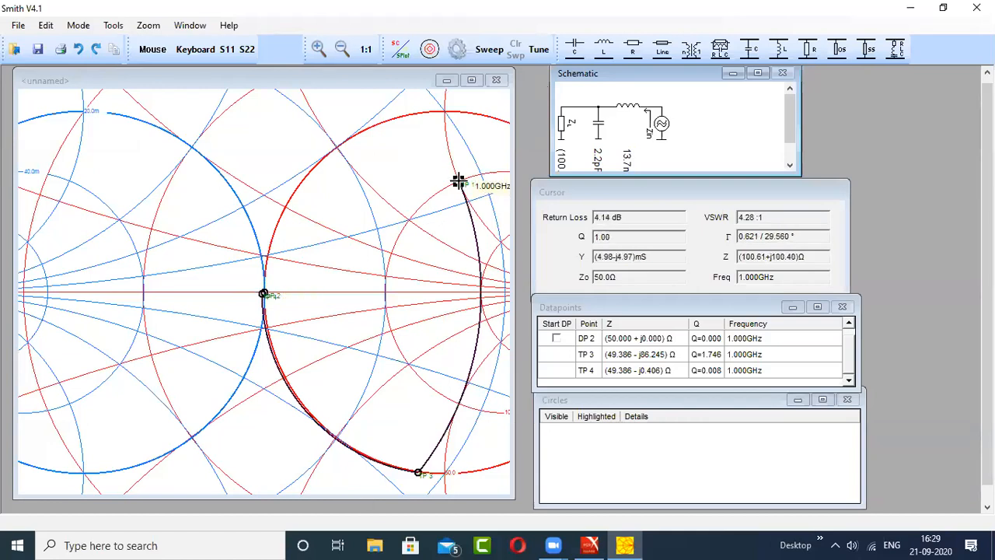
{"action": "left_click_drag", "start_coordinate": [685, 188], "coordinate": [232, 115]}
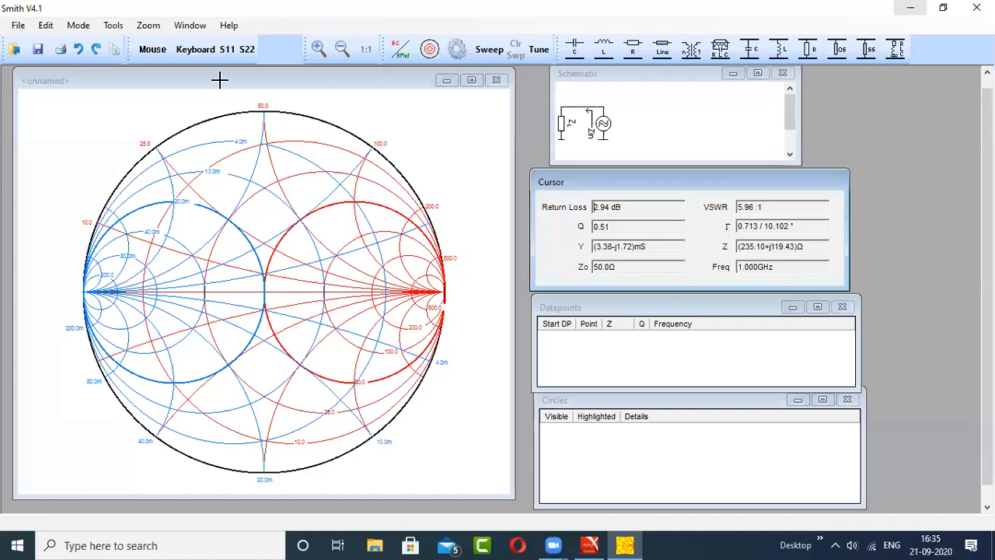
Add a data point with impedance 15 + j15 Ω at 1 GHz
{"action": "left_click", "coordinate": [194, 48]}
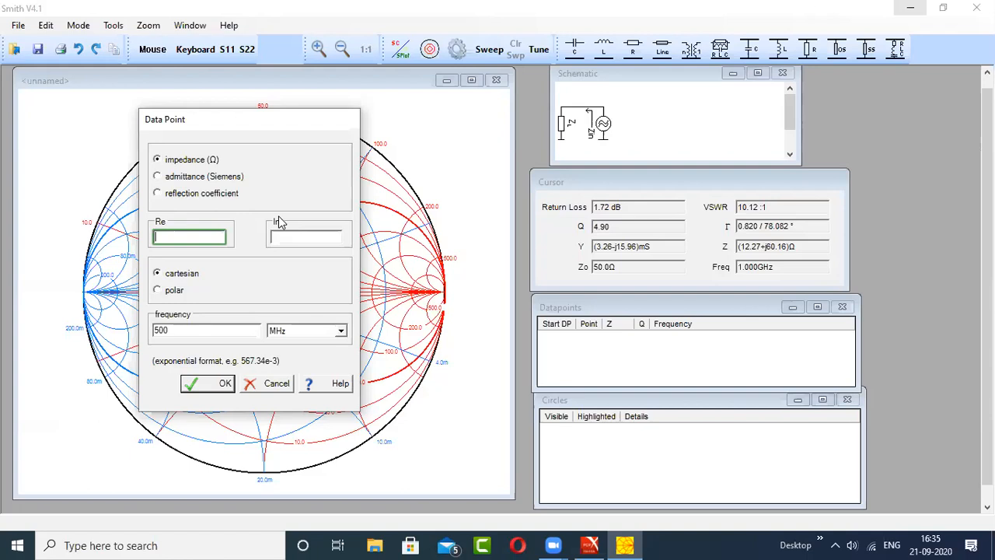
{"action": "type", "text": "15"}
{"action": "left_click", "coordinate": [278, 229]}
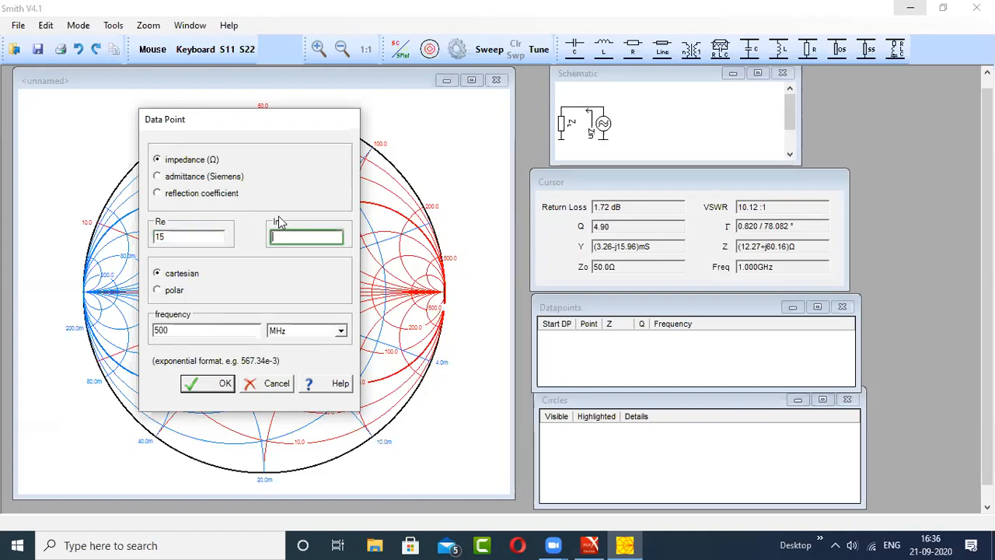
{"action": "type", "text": "50"}
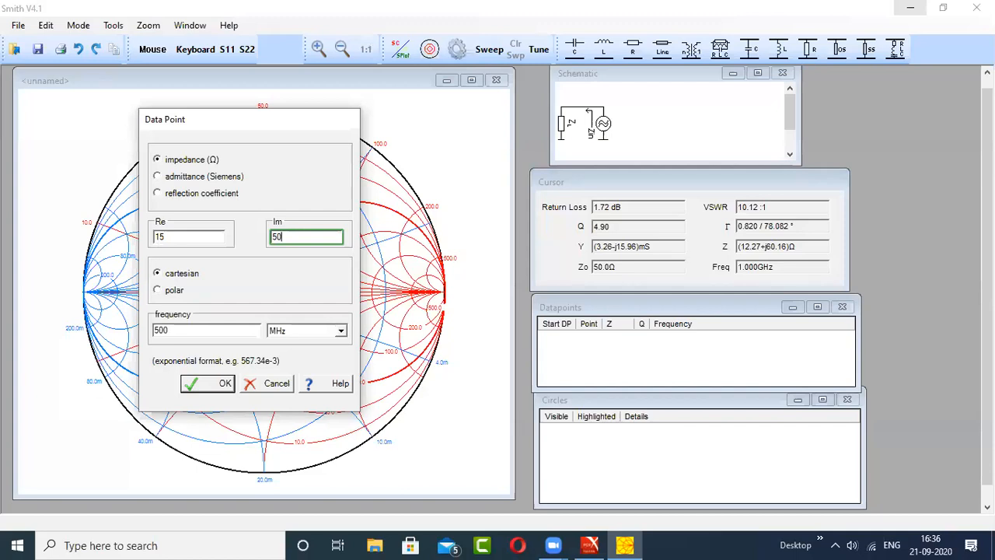
{"action": "key", "text": "BackSpace"}
{"action": "key", "text": "BackSpace"}
{"action": "type", "text": "15"}
{"action": "left_click_drag", "start_coordinate": [186, 335], "coordinate": [147, 342]}
{"action": "type", "text": "1"}
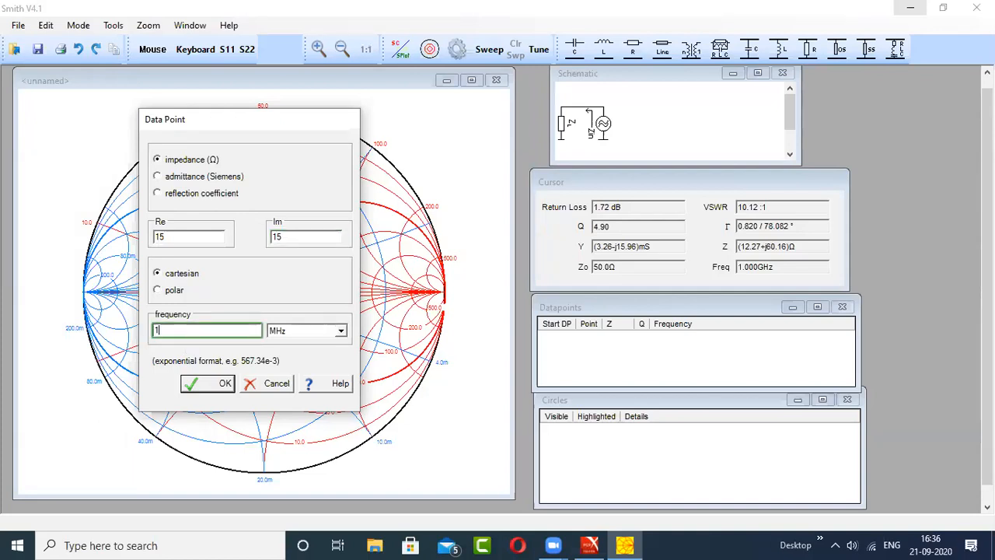
{"action": "left_click", "coordinate": [340, 332]}
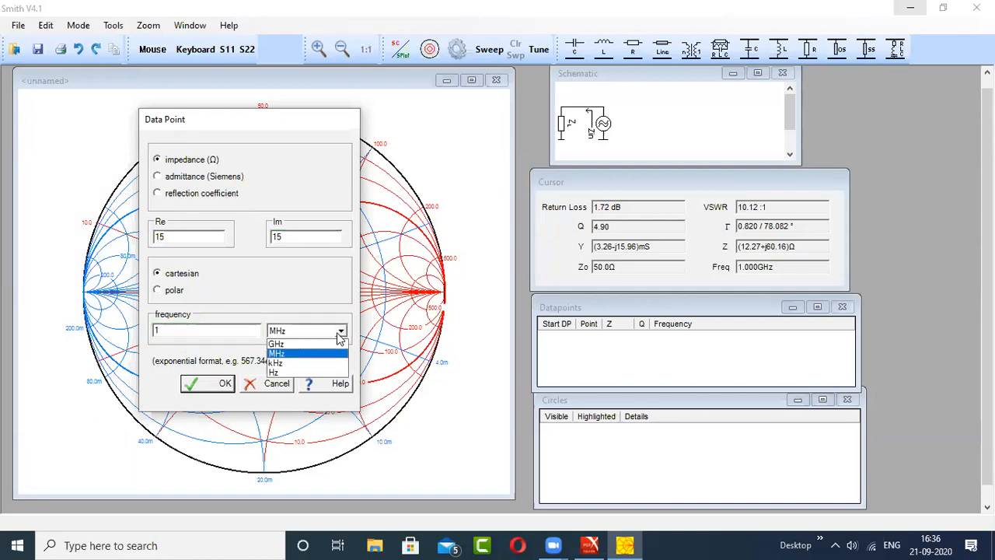
{"action": "left_click", "coordinate": [302, 356]}
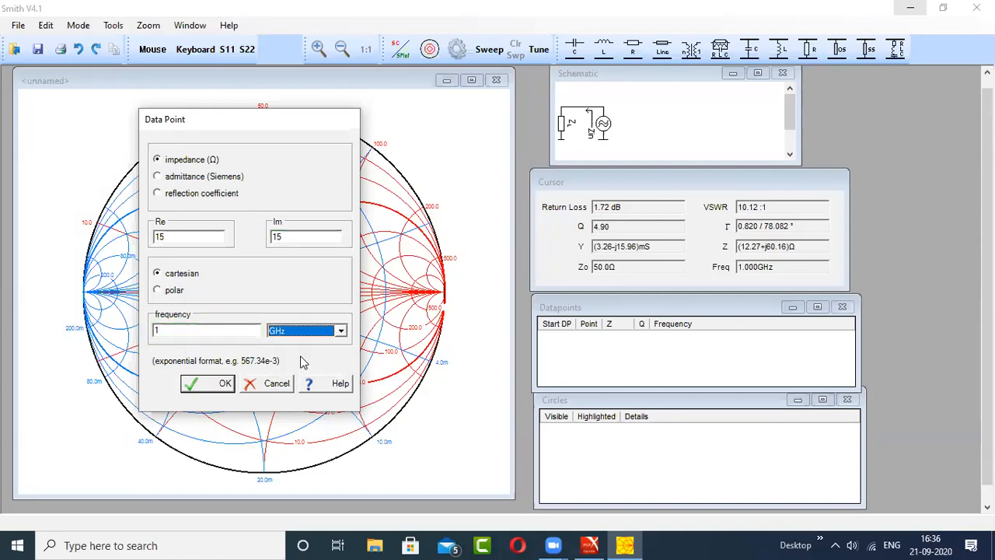
{"action": "left_click", "coordinate": [220, 387]}
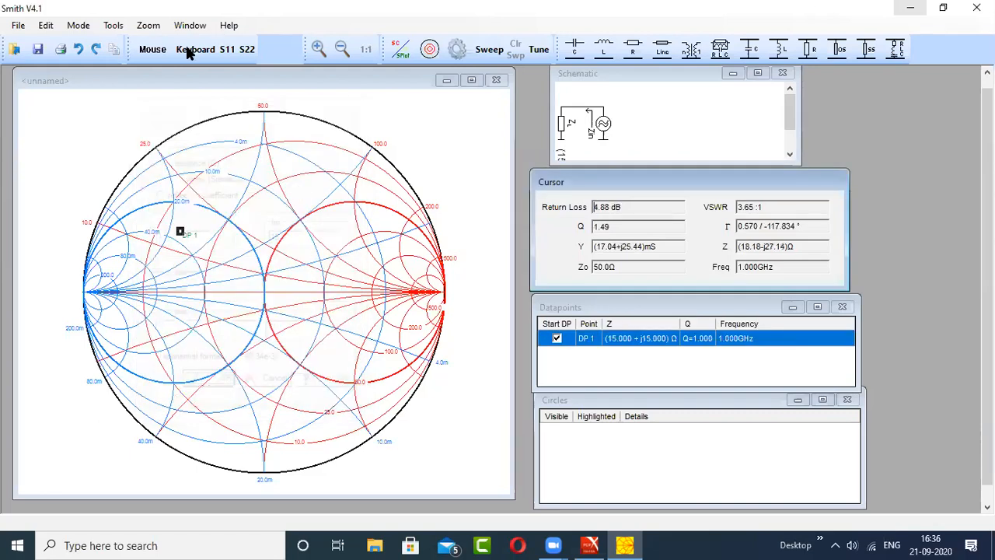
Add a second data point with impedance 75 + j0 Ω at 1 GHz
{"action": "left_click", "coordinate": [187, 51]}
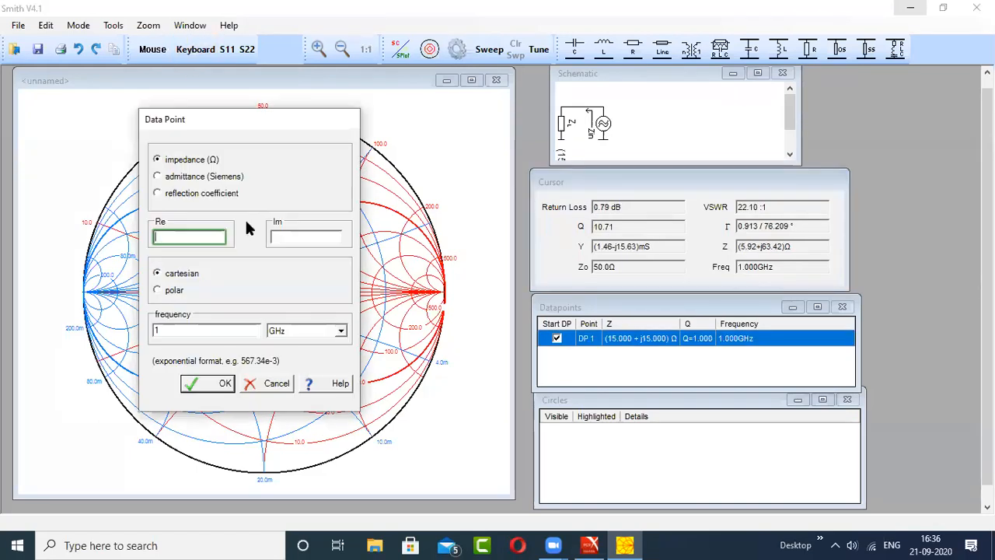
{"action": "type", "text": "75"}
{"action": "key", "text": "Tab"}
{"action": "type", "text": "0"}
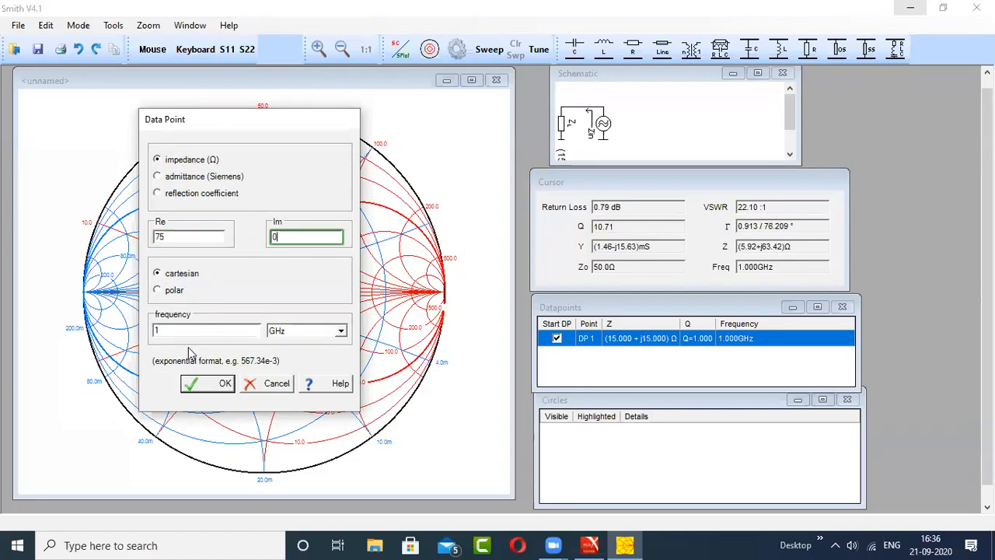
{"action": "left_click", "coordinate": [212, 383]}
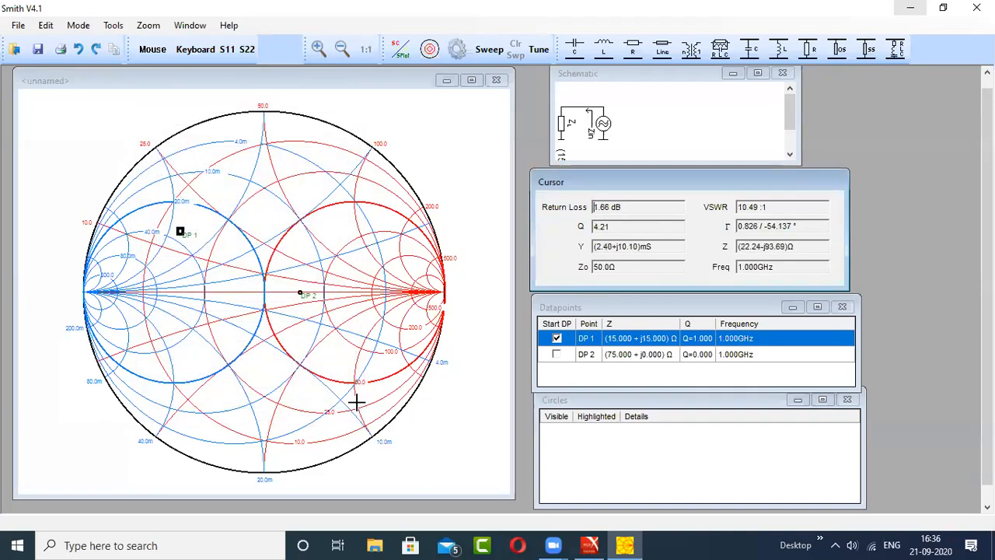
Set the chart's default Zo to 75 Ω in the settings
{"action": "left_click", "coordinate": [698, 165]}
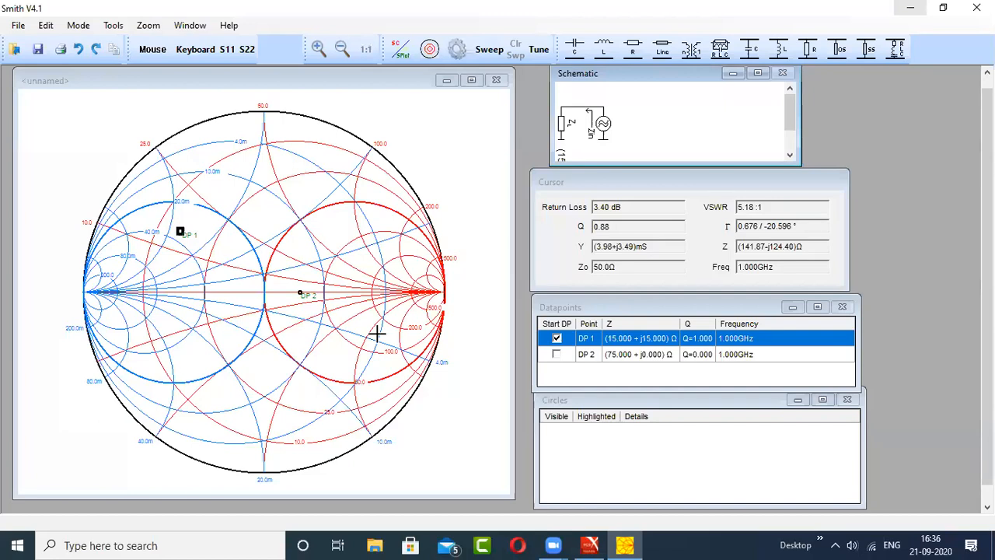
{"action": "mouse_move", "coordinate": [180, 226]}
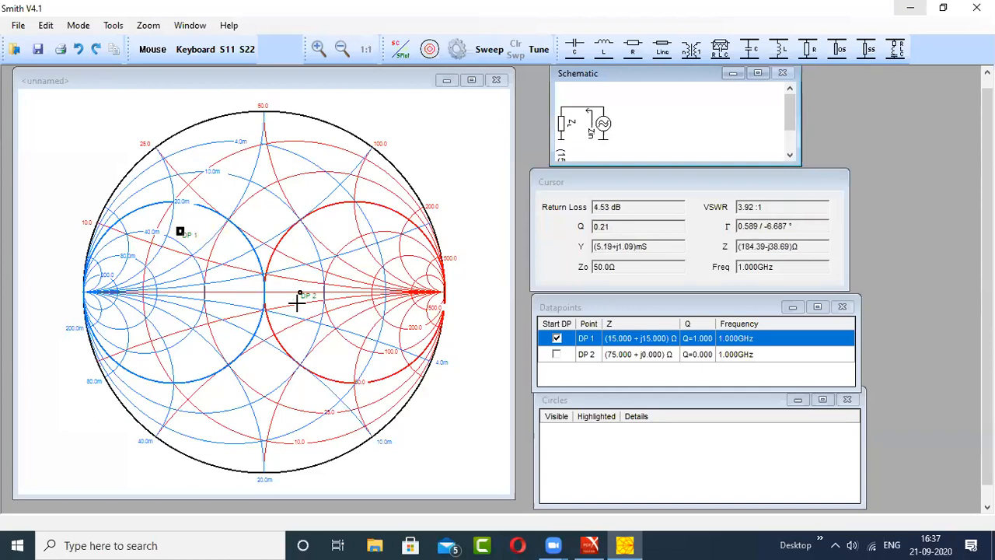
{"action": "mouse_move", "coordinate": [291, 308]}
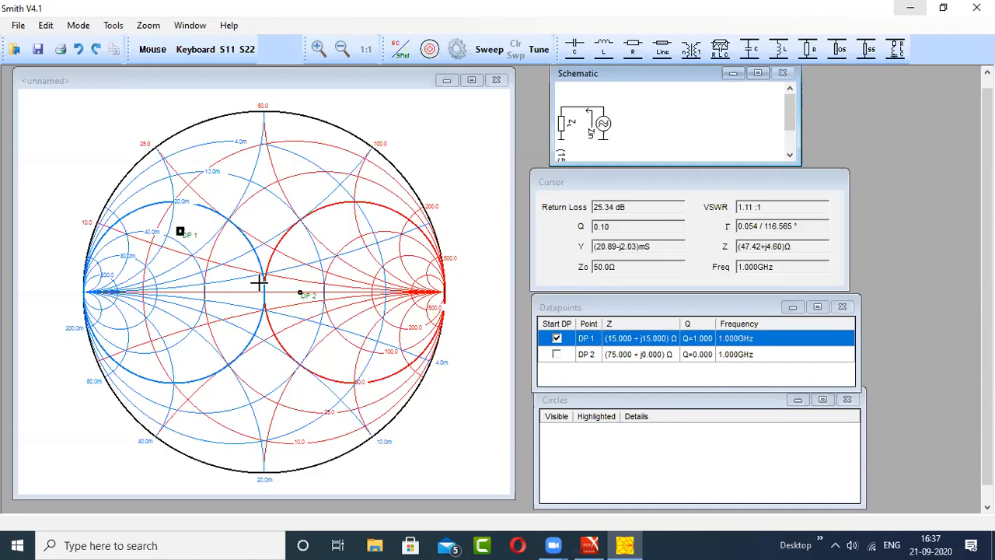
{"action": "left_click", "coordinate": [461, 62]}
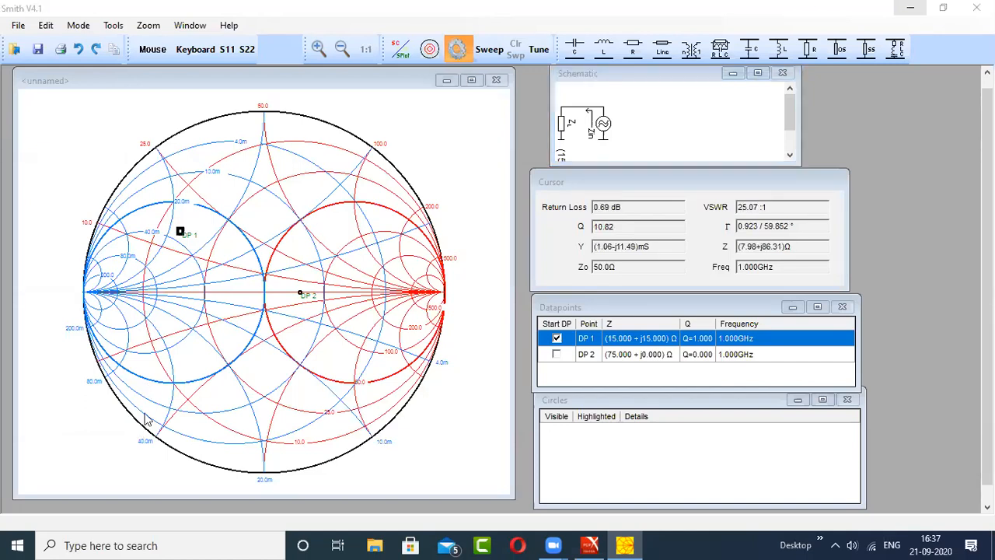
{"action": "double_click", "coordinate": [144, 328]}
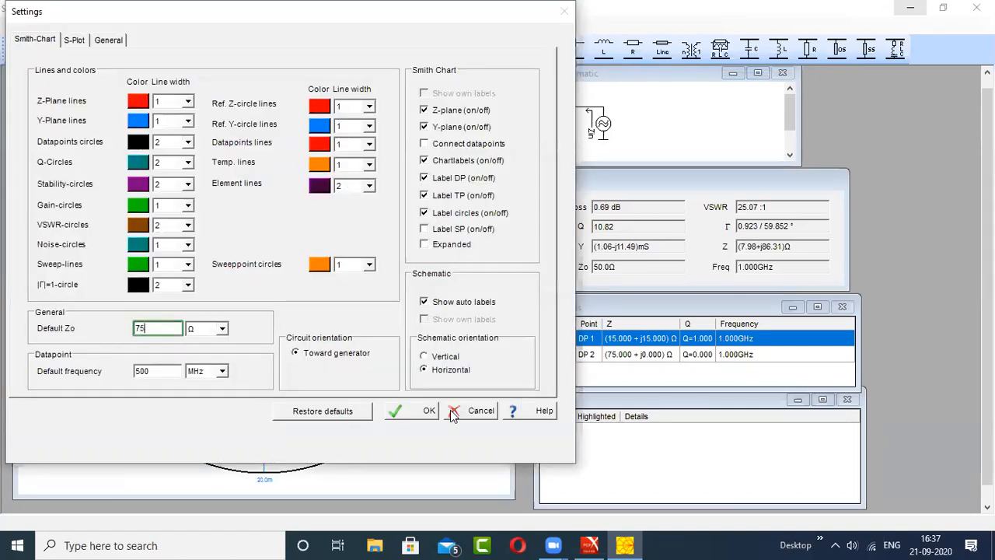
{"action": "left_click", "coordinate": [423, 412]}
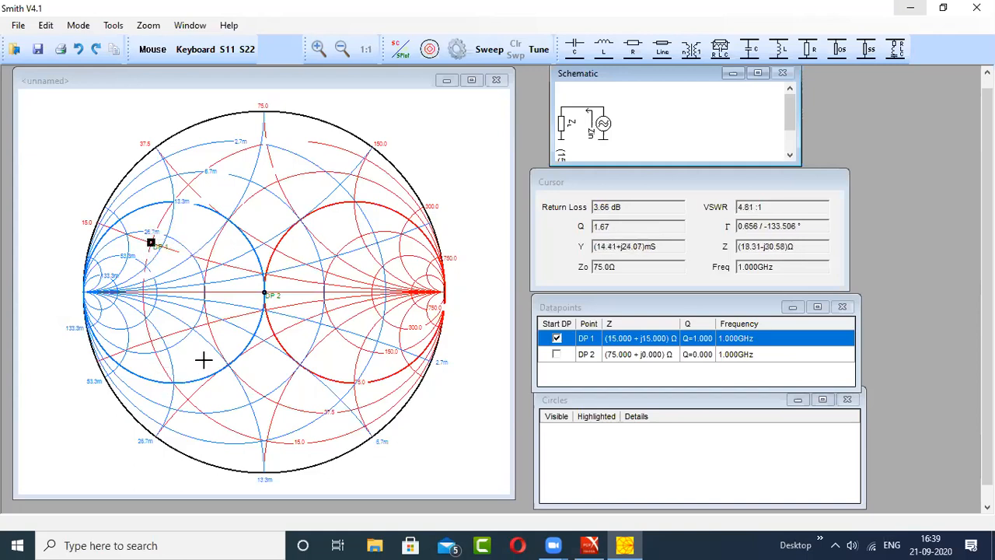
Add a series capacitor of about 3.5 pF from DP 1, ending on the 13.3 mS conductance circle
{"action": "left_click", "coordinate": [576, 56]}
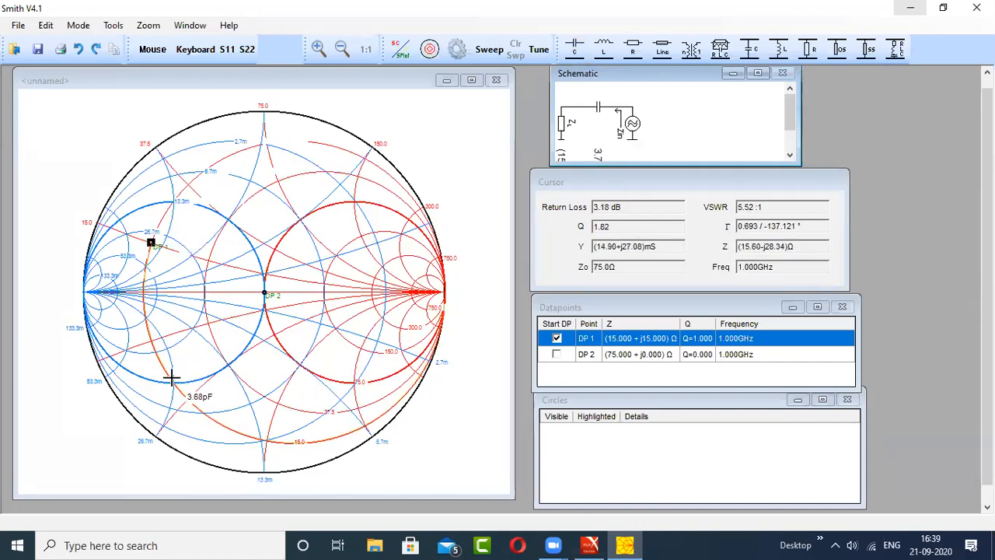
{"action": "left_click", "coordinate": [222, 392]}
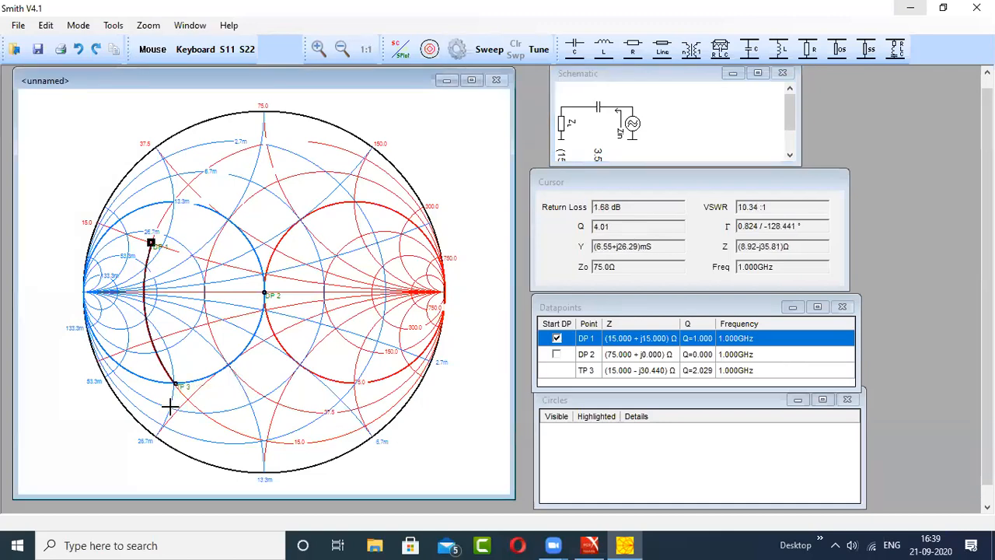
Enlarge the Schematic window until the series capacitor's value can be read in full
{"action": "scroll", "coordinate": [168, 409], "scroll_direction": "up", "scroll_amount": 2}
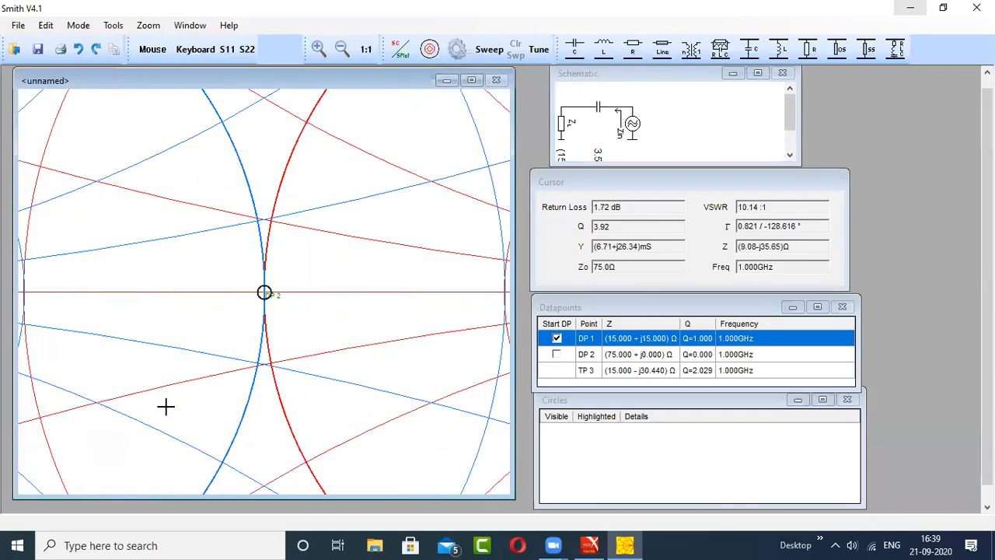
{"action": "scroll", "coordinate": [167, 407], "scroll_direction": "down", "scroll_amount": 2}
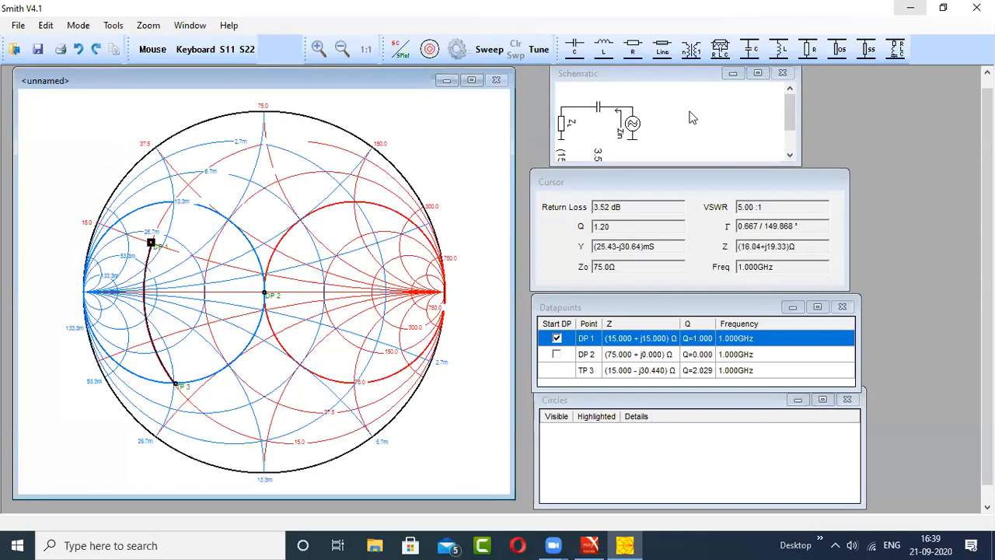
{"action": "left_click", "coordinate": [684, 161]}
{"action": "left_click_drag", "start_coordinate": [551, 122], "coordinate": [401, 98]}
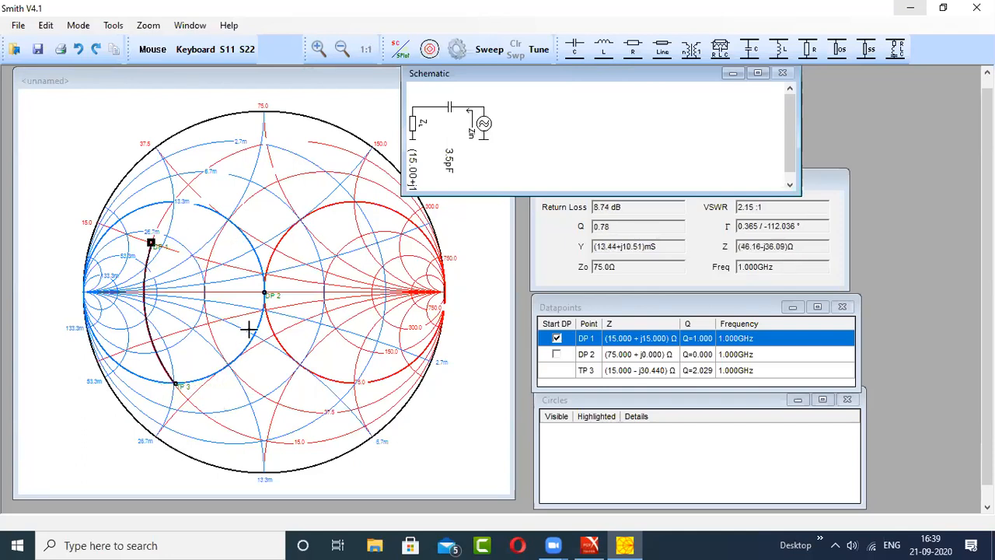
Add a shunt inductor of about 6.0 nH from TP 3 along the 13.3 mS conductance circle to DP 2
{"action": "mouse_move", "coordinate": [264, 292]}
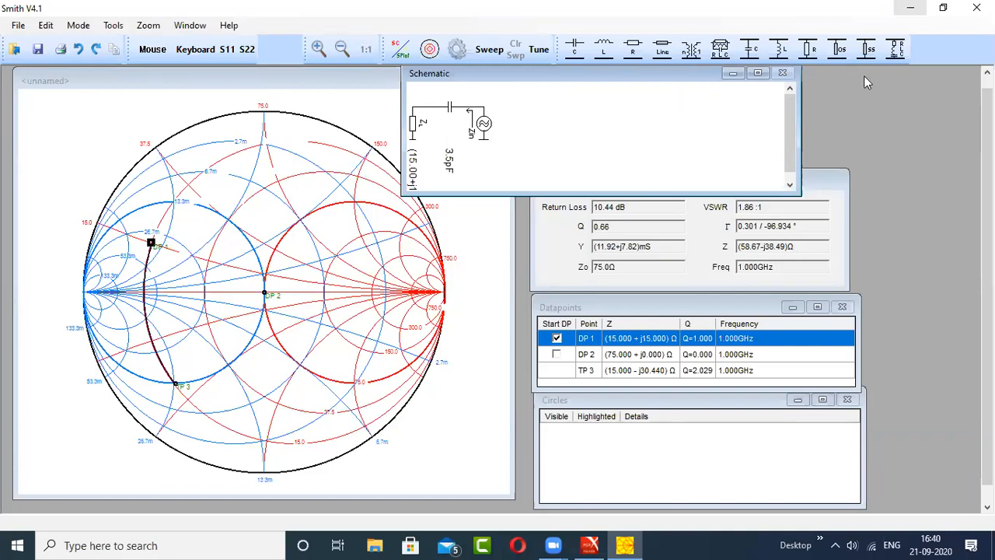
{"action": "left_click", "coordinate": [780, 49]}
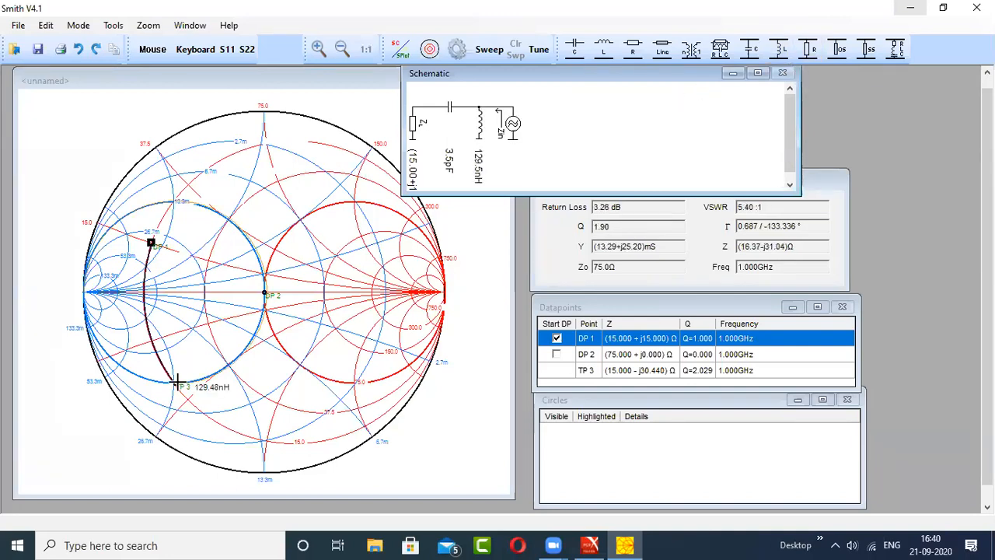
{"action": "left_click", "coordinate": [265, 294]}
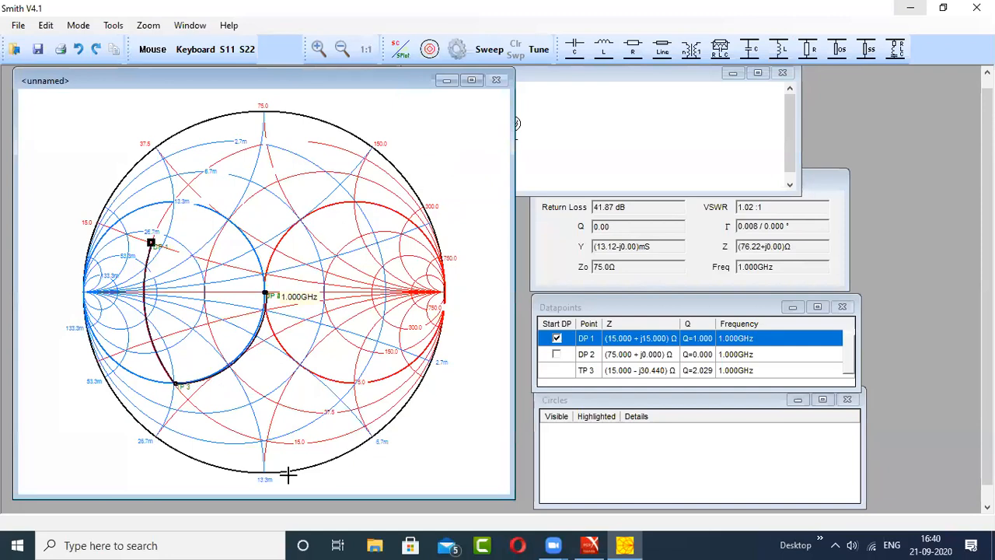
Enlarge the Schematic window to show the full component labels, and fit it beside the Smith chart
{"action": "left_click", "coordinate": [634, 152]}
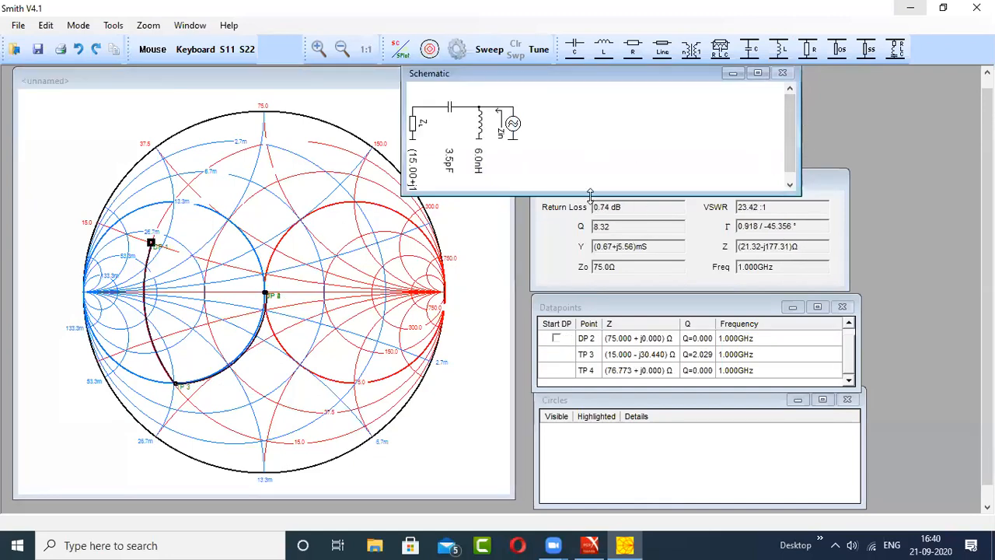
{"action": "left_click_drag", "start_coordinate": [590, 196], "coordinate": [589, 287]}
{"action": "left_click_drag", "start_coordinate": [503, 73], "coordinate": [628, 78]}
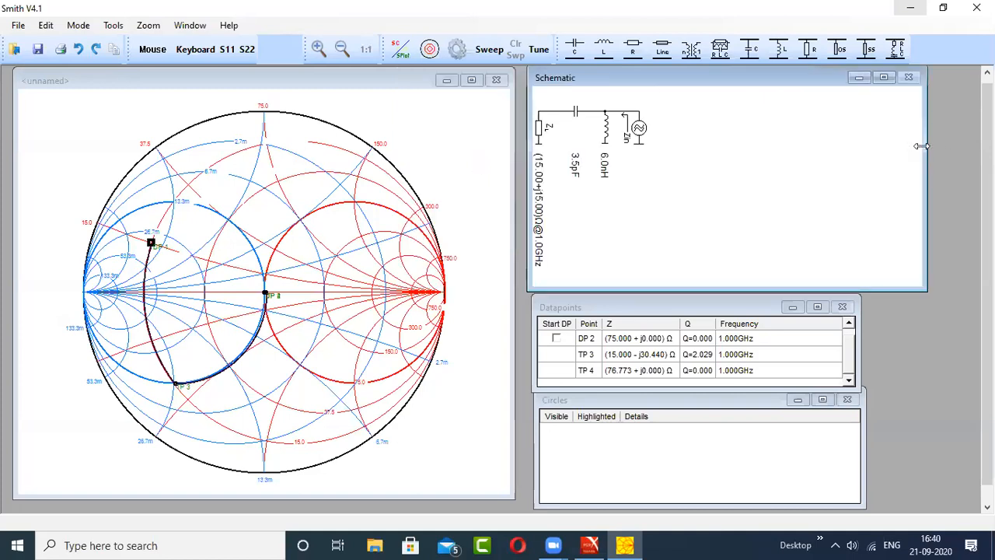
{"action": "left_click_drag", "start_coordinate": [920, 146], "coordinate": [830, 165]}
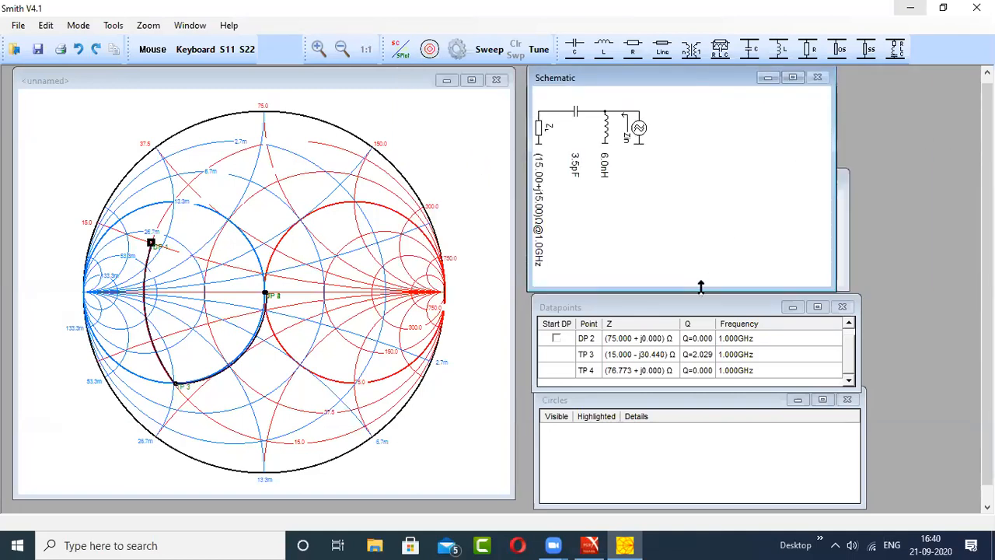
{"action": "left_click_drag", "start_coordinate": [692, 287], "coordinate": [723, 241]}
Bring the Cursor window out over the chart to examine its readouts near DP 1, and return it beneath the schematic
{"action": "left_click", "coordinate": [703, 268]}
{"action": "left_click_drag", "start_coordinate": [679, 173], "coordinate": [479, 92]}
{"action": "mouse_move", "coordinate": [150, 241]}
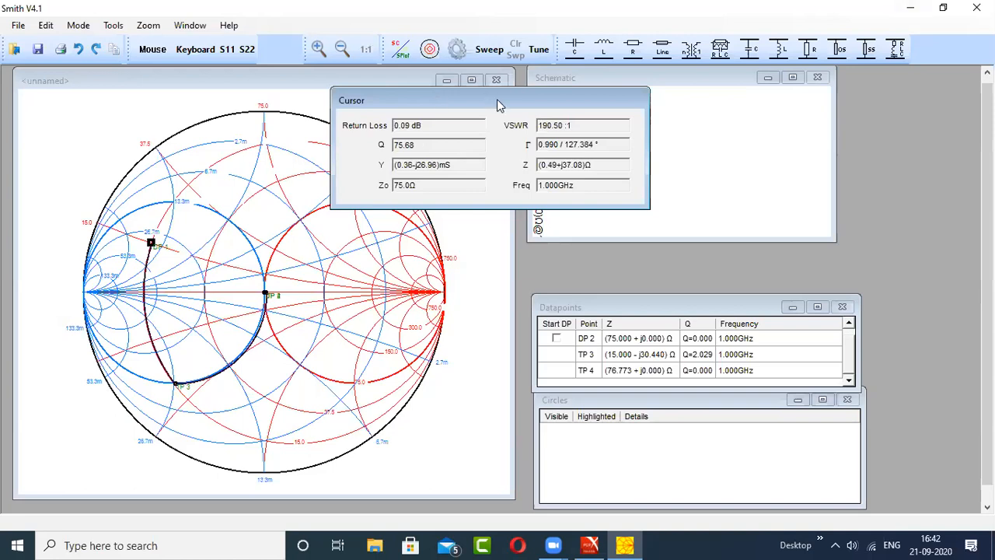
{"action": "left_click_drag", "start_coordinate": [498, 105], "coordinate": [701, 192]}
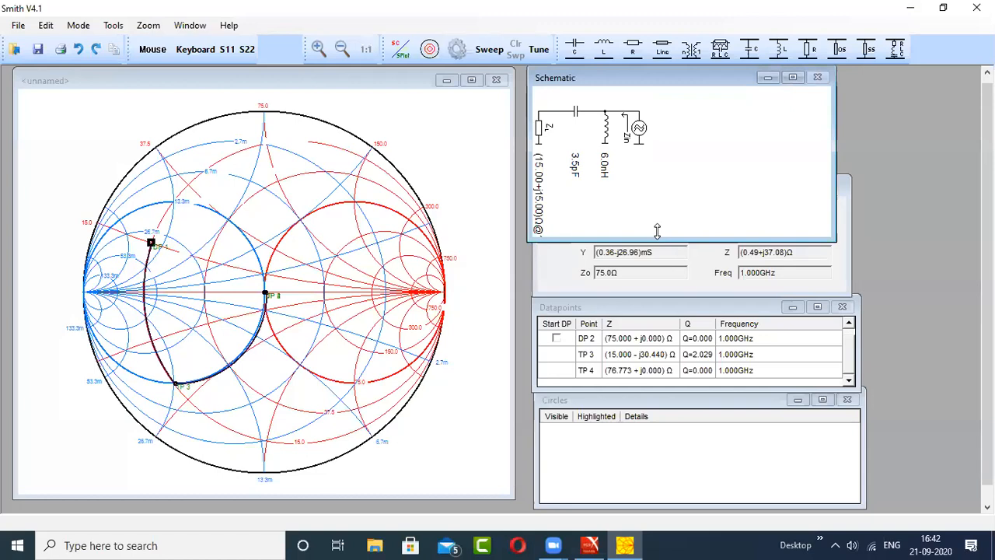
Examine the full schematic labels of the capacitor-inductor network, and shrink the Schematic window to uncover the Cursor and Datapoints windows
{"action": "left_click_drag", "start_coordinate": [656, 232], "coordinate": [661, 177]}
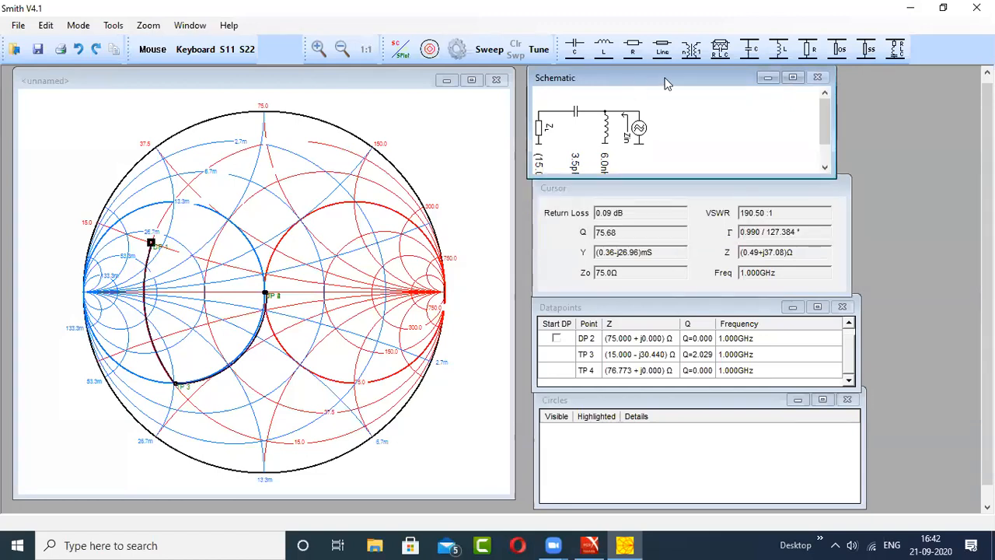
{"action": "left_click_drag", "start_coordinate": [629, 85], "coordinate": [635, 84]}
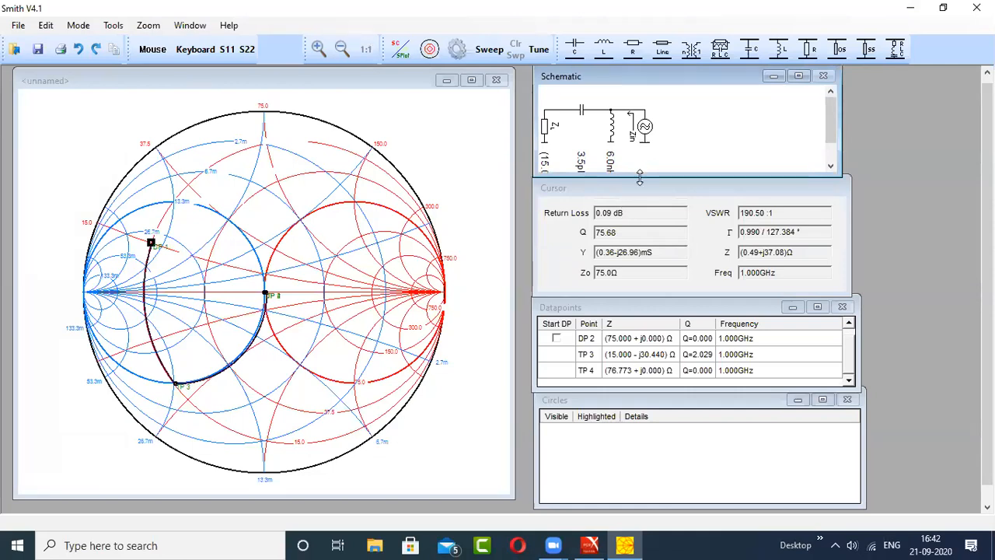
{"action": "left_click_drag", "start_coordinate": [640, 179], "coordinate": [637, 336]}
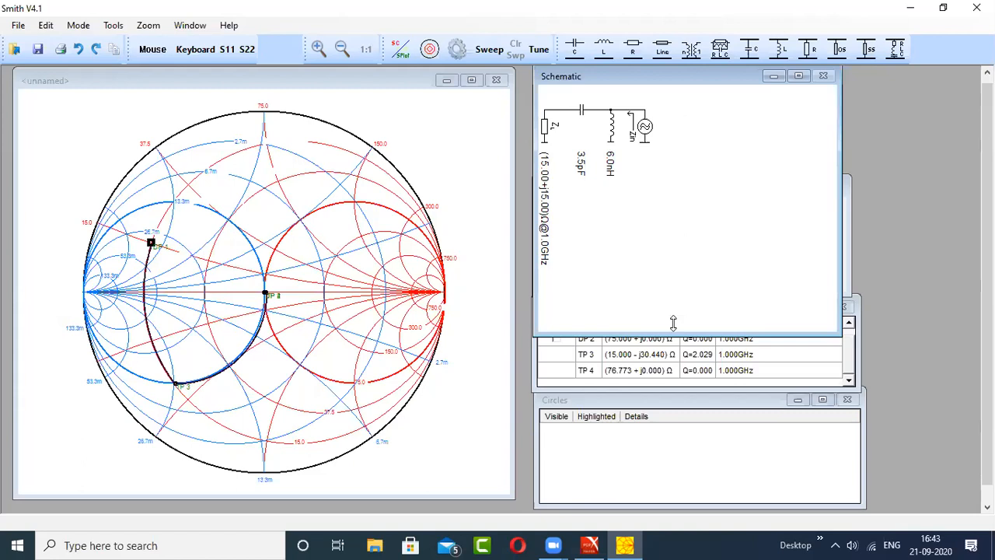
{"action": "left_click_drag", "start_coordinate": [673, 322], "coordinate": [680, 173]}
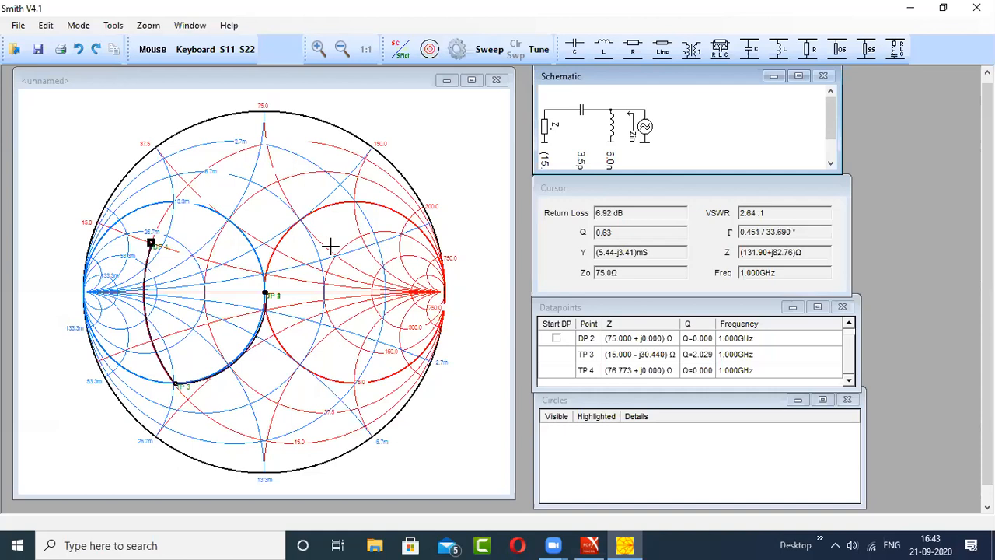
Undo the shunt inductor and the series capacitor, leaving only the two data points on the chart
{"action": "key", "text": "ctrl+z"}
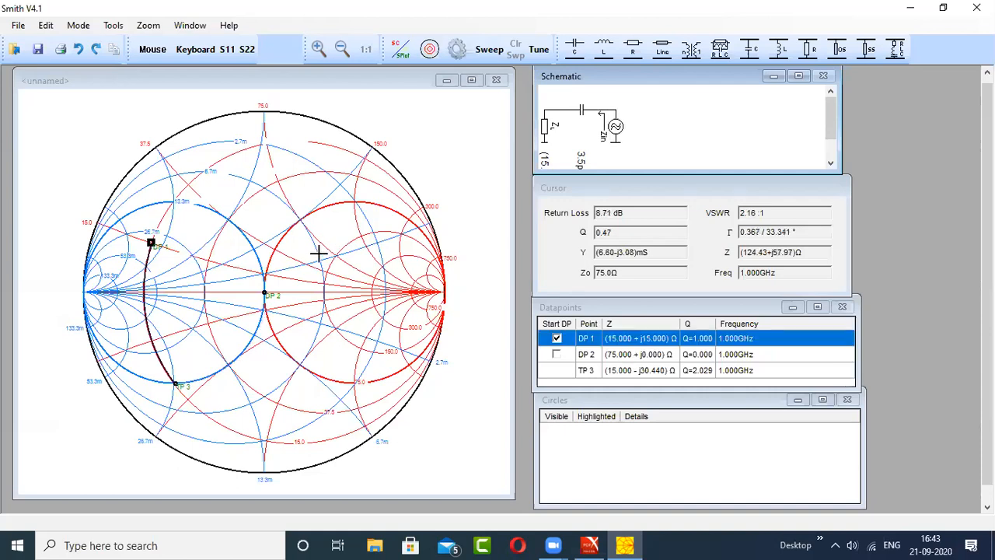
{"action": "key", "text": "ctrl+z"}
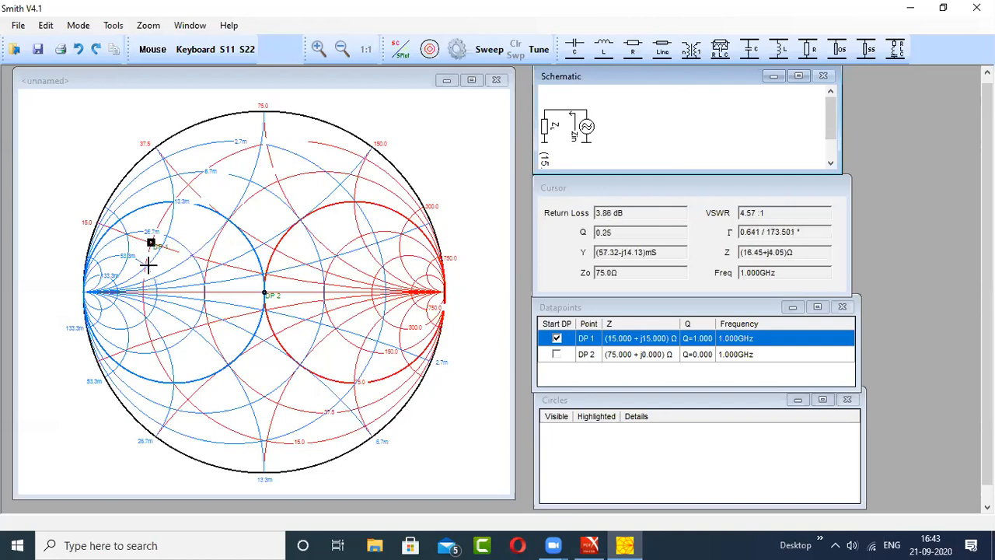
Add a series inductor of about 2.4 nH from DP 1, ending on the 13.3 mS conductance circle
{"action": "mouse_move", "coordinate": [152, 244]}
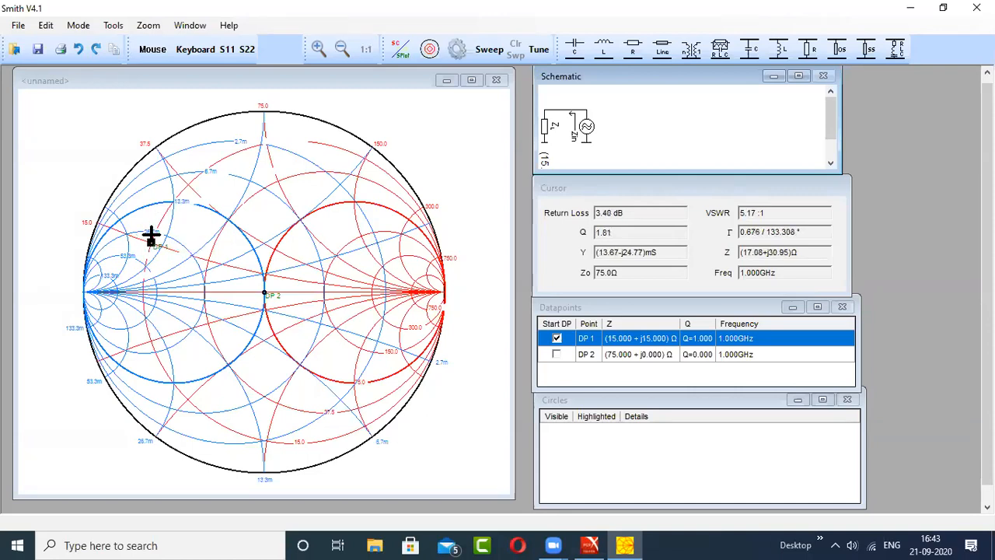
{"action": "left_click", "coordinate": [603, 49]}
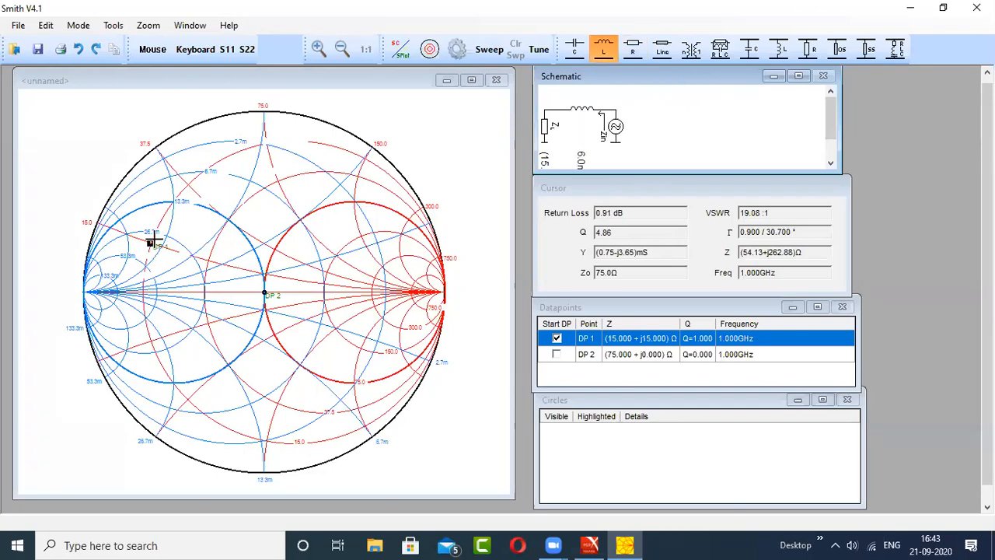
{"action": "left_click", "coordinate": [172, 202]}
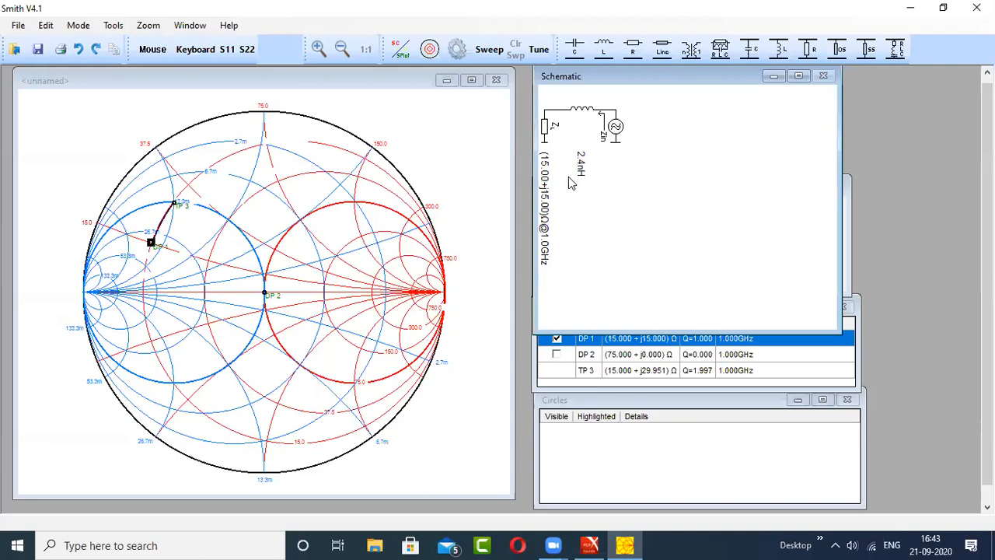
Add a shunt capacitor of about 4.2 pF from TP 3 to DP 2, and reposition the enlarged Schematic window
{"action": "left_click", "coordinate": [751, 51]}
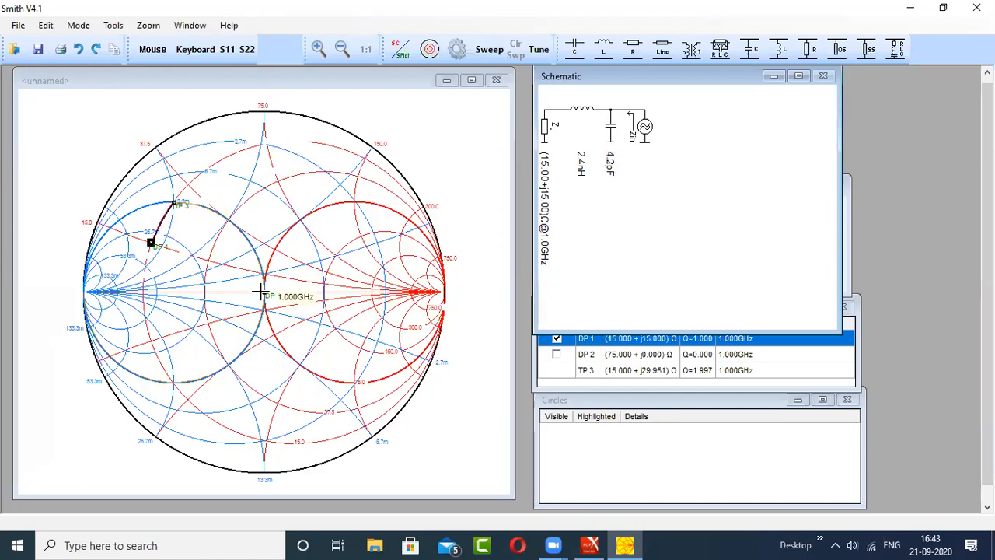
{"action": "left_click", "coordinate": [325, 327]}
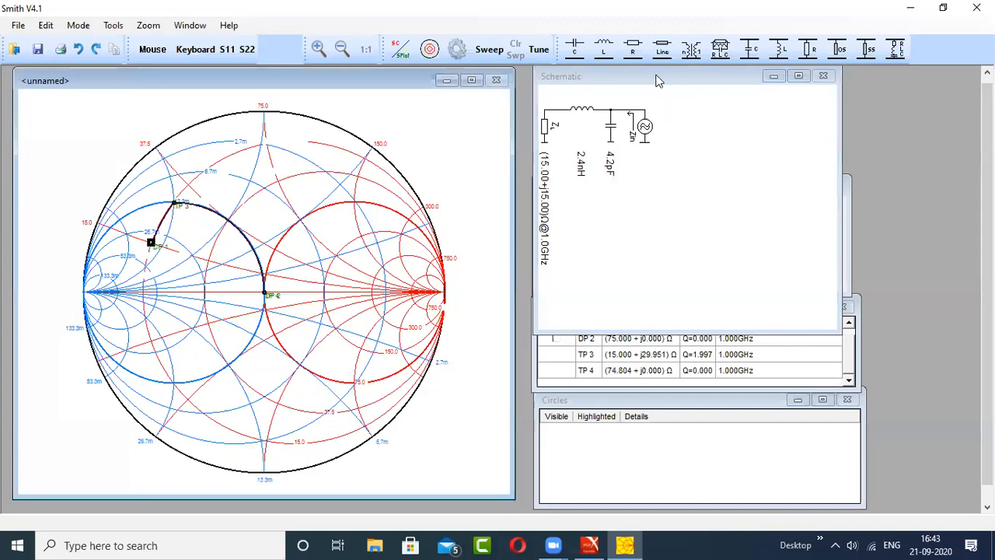
{"action": "left_click", "coordinate": [632, 86]}
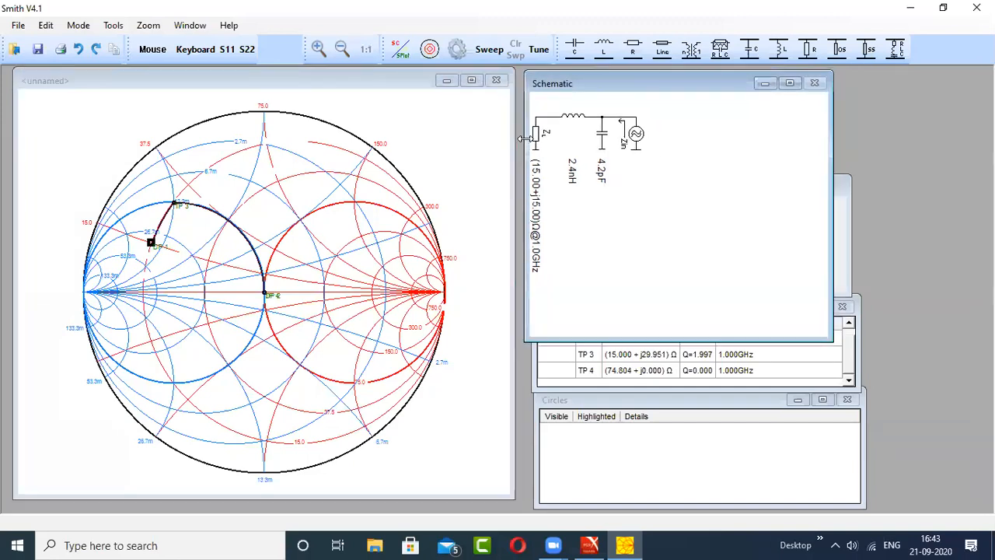